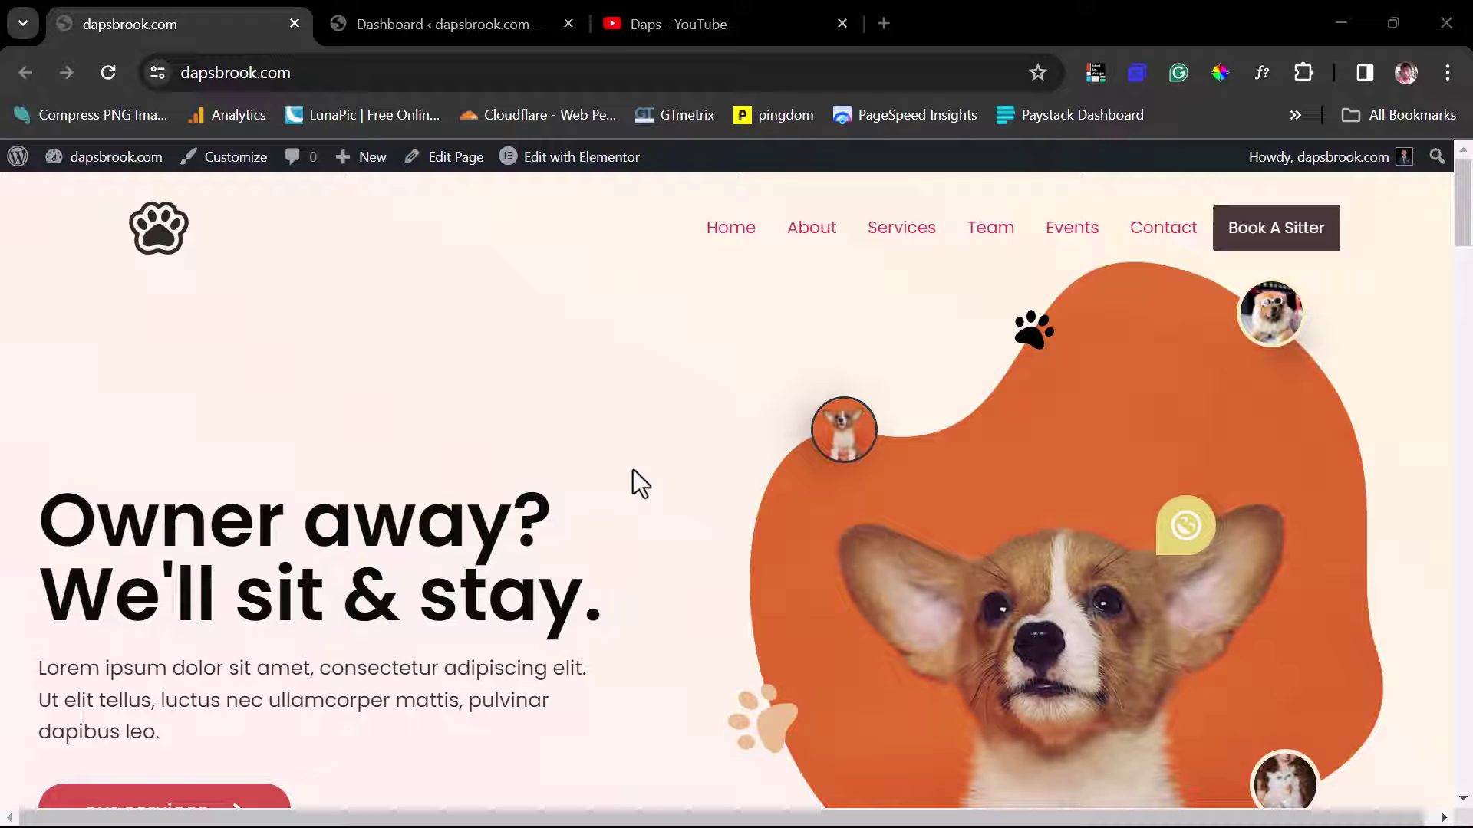
Browse the YouTube channel's video grid to the 'Free Pet Website' tutorial
scroll(633, 469, "down", 5)
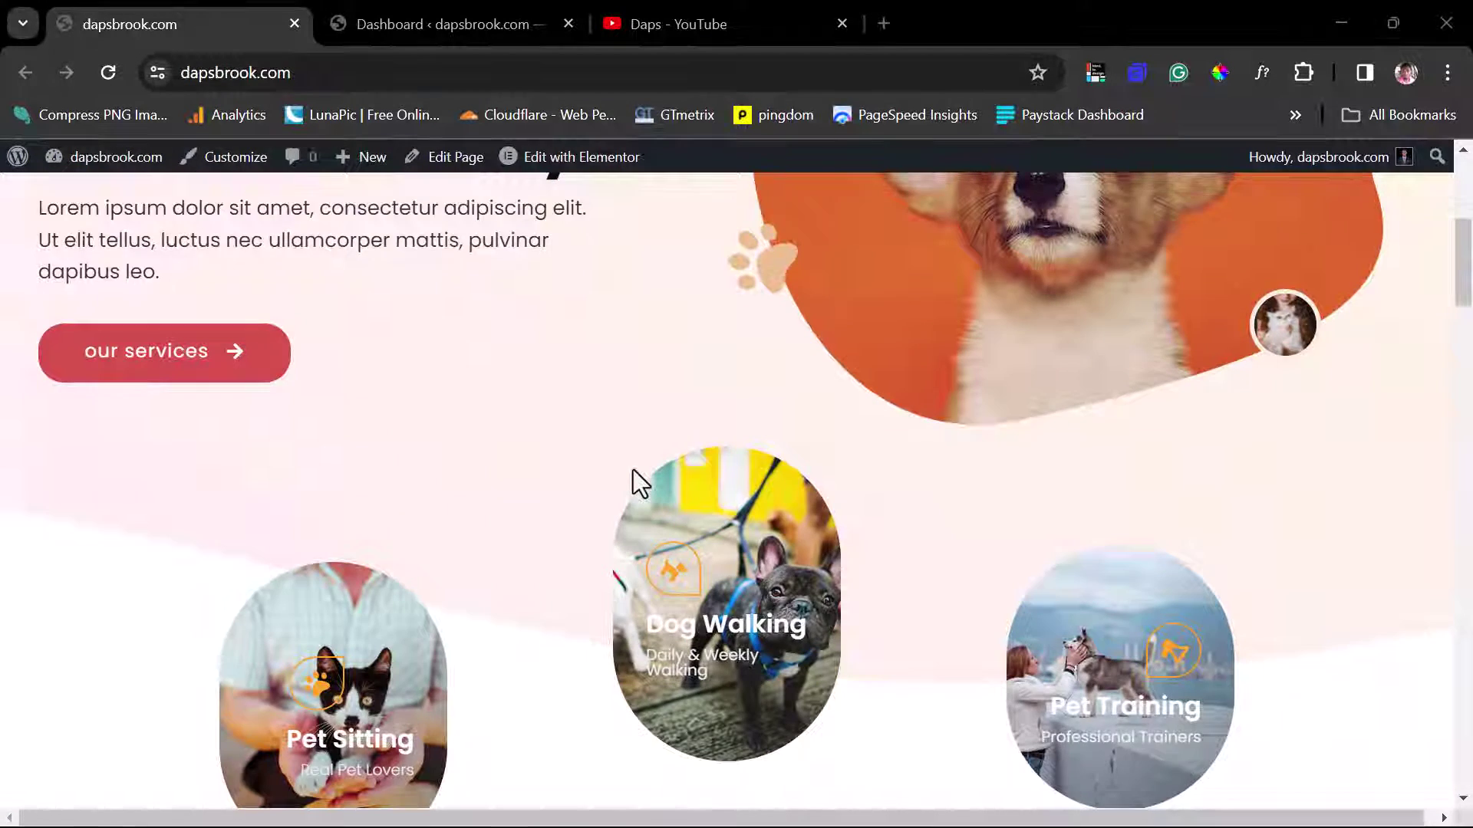
scroll(633, 469, "down", 12)
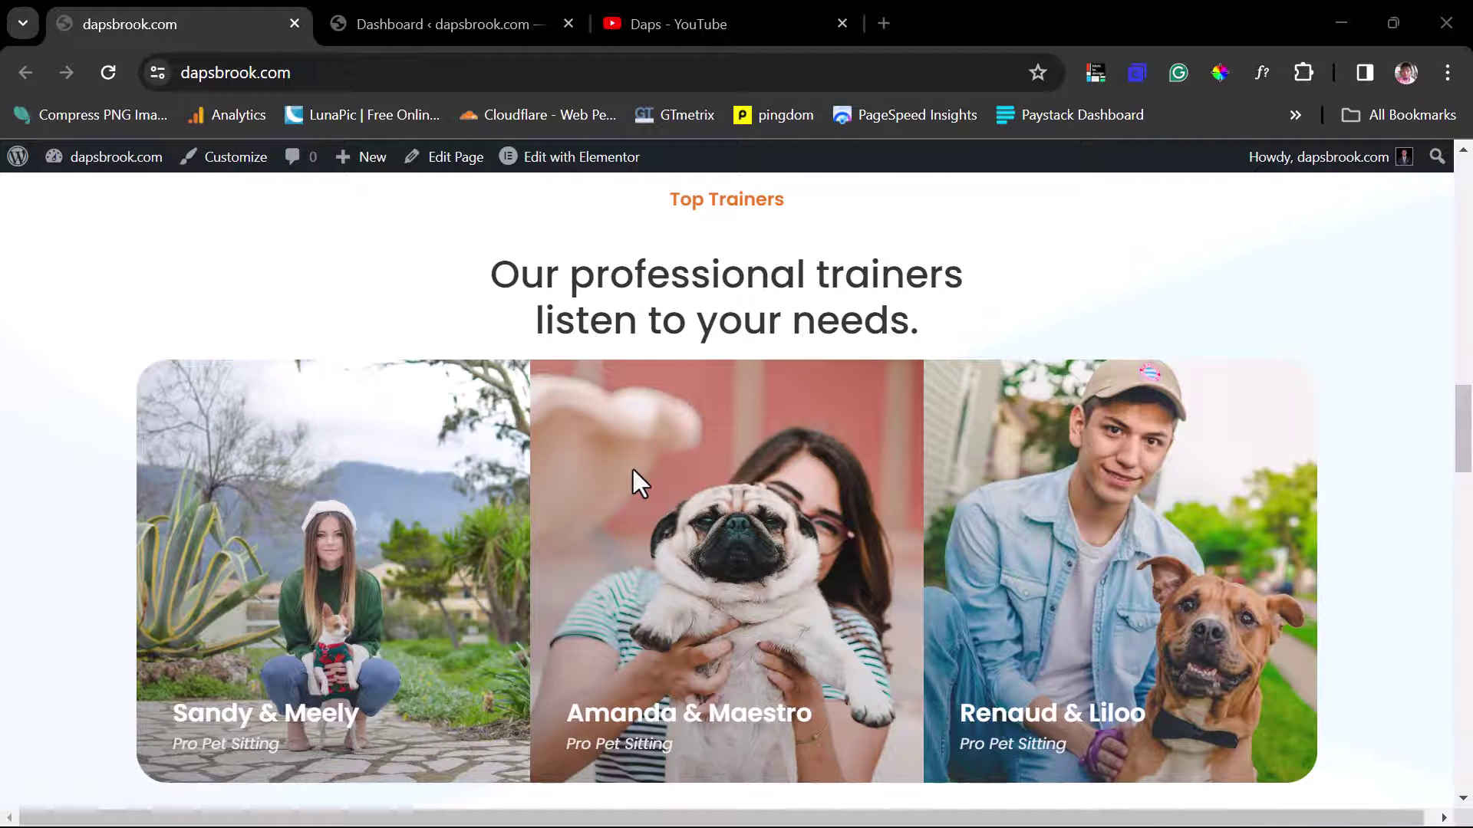
left_click(698, 15)
scroll(1336, 499, "down", 6)
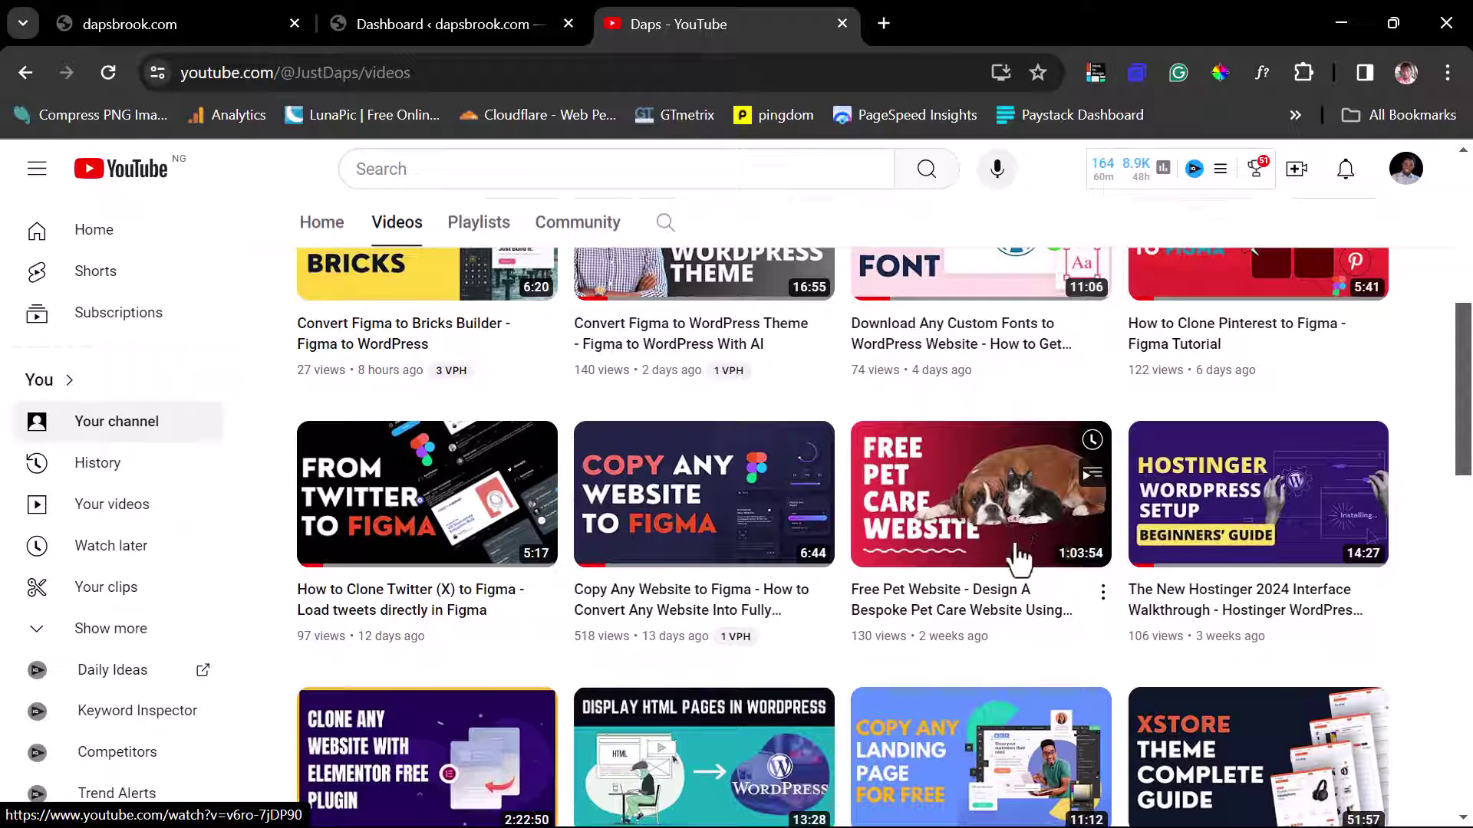
mouse_move(1026, 541)
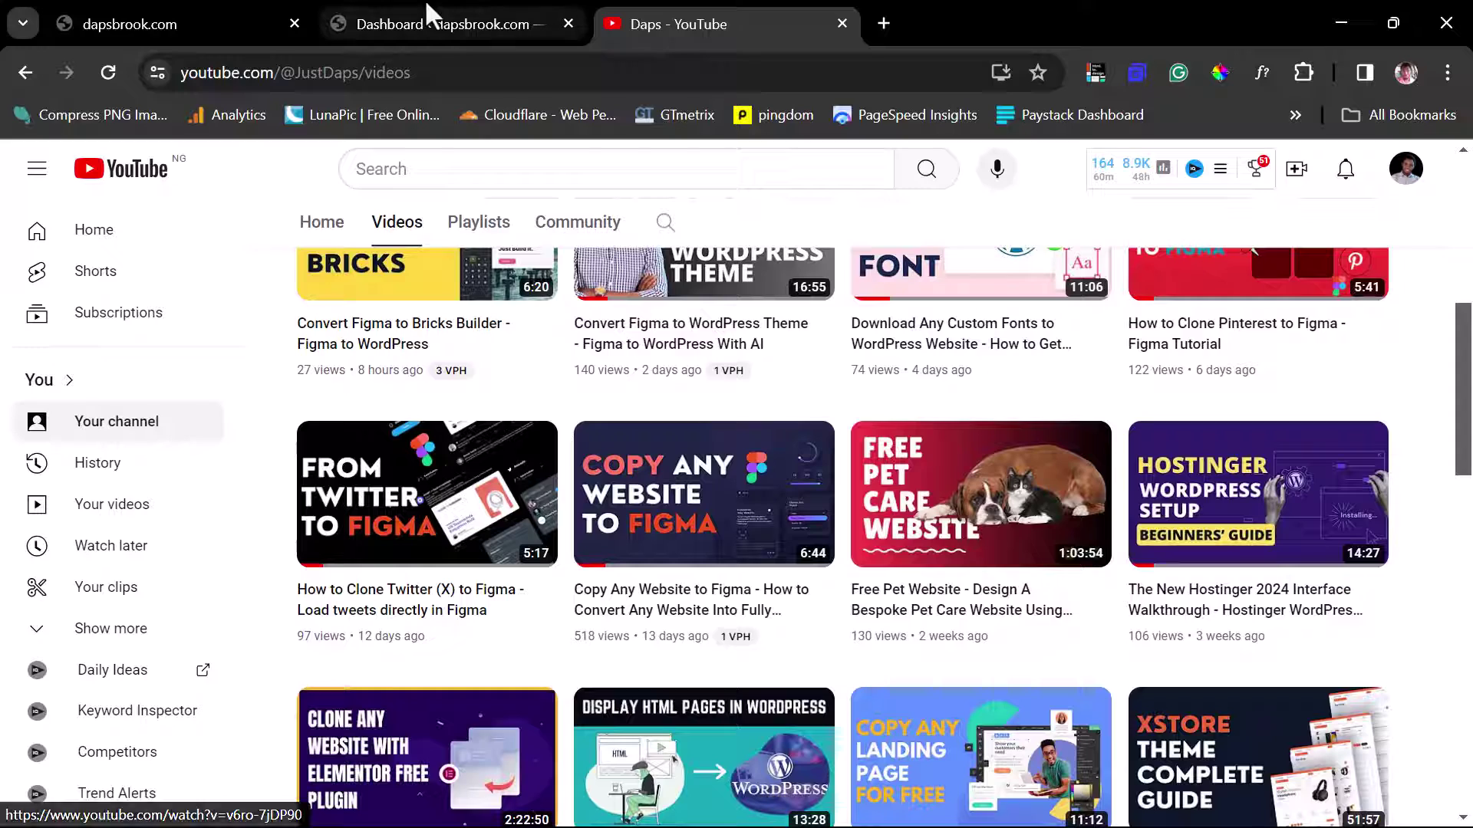
left_click(175, 14)
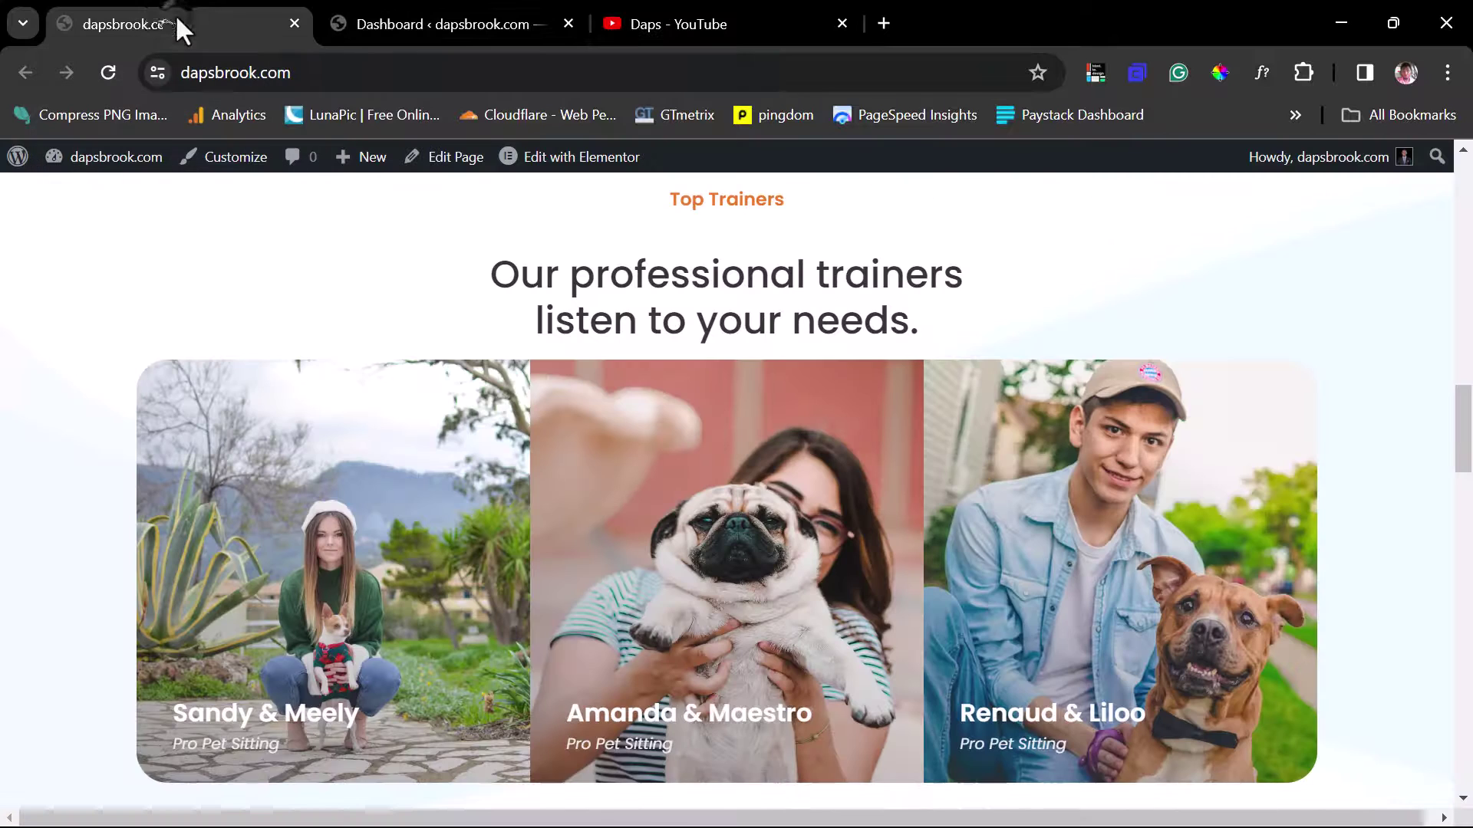
scroll(1297, 732, "down", 5)
scroll(1265, 623, "down", 10)
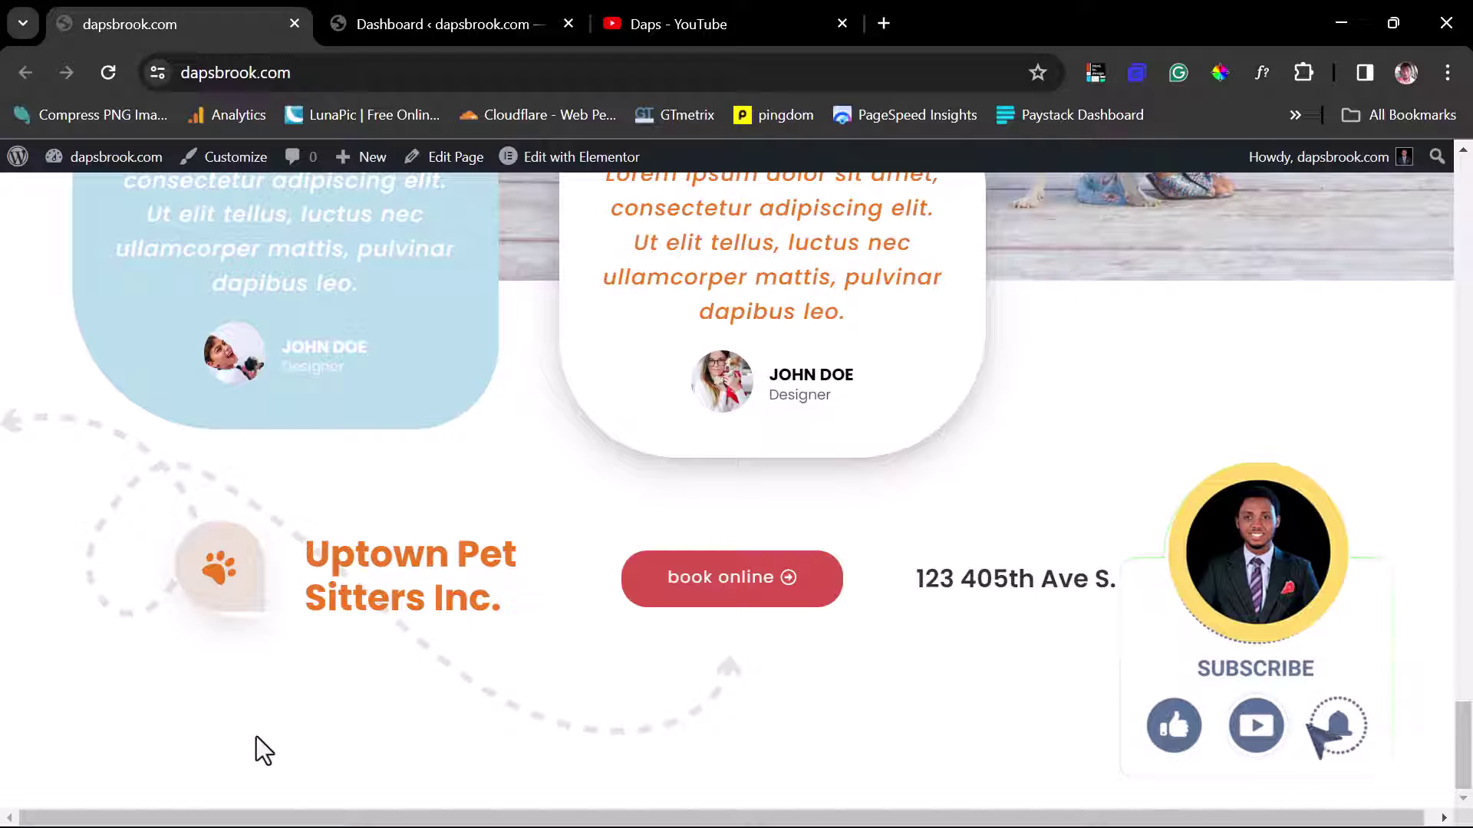
scroll(255, 734, "up", 20)
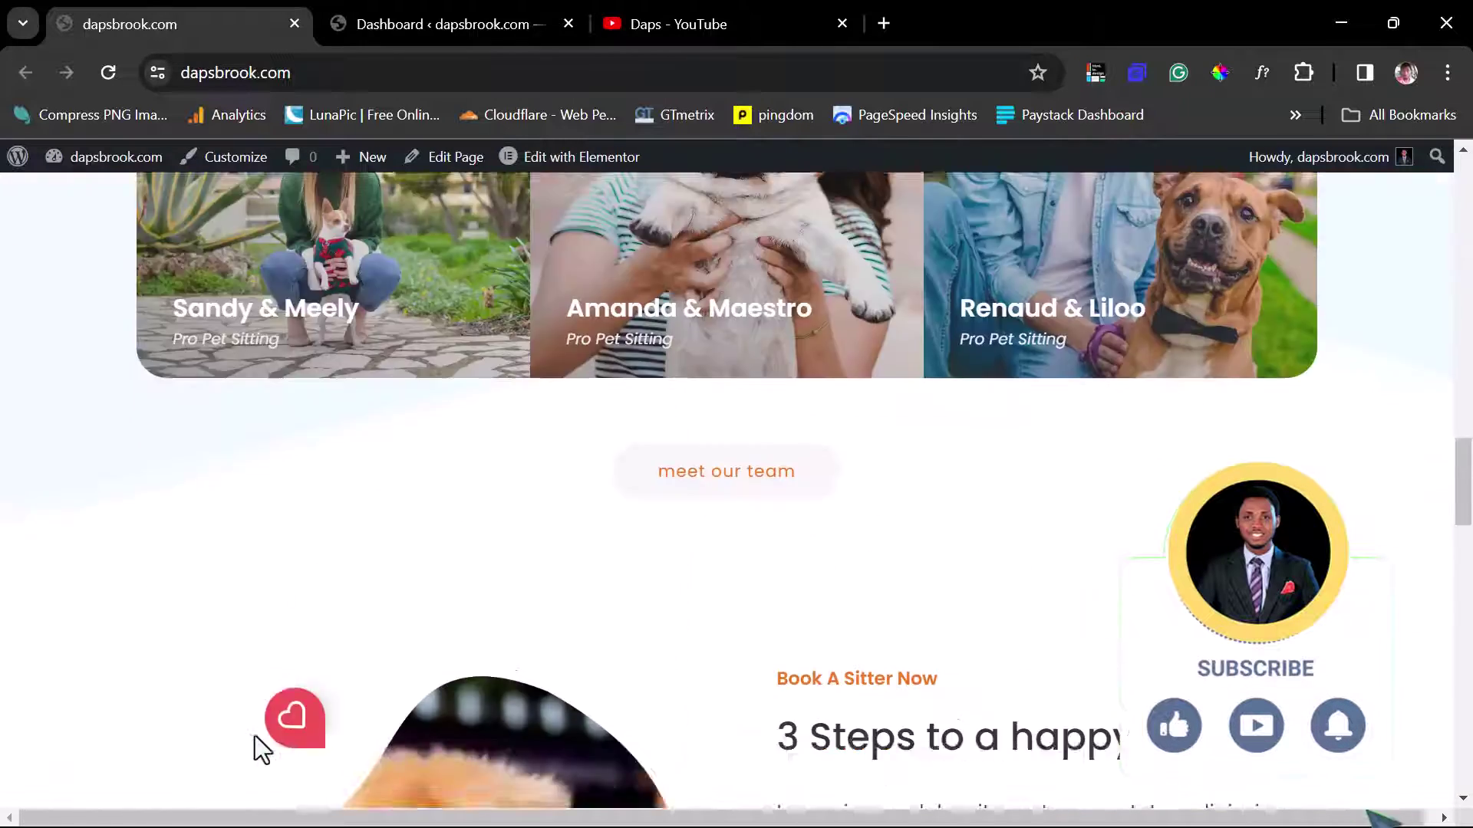
scroll(255, 734, "up", 5)
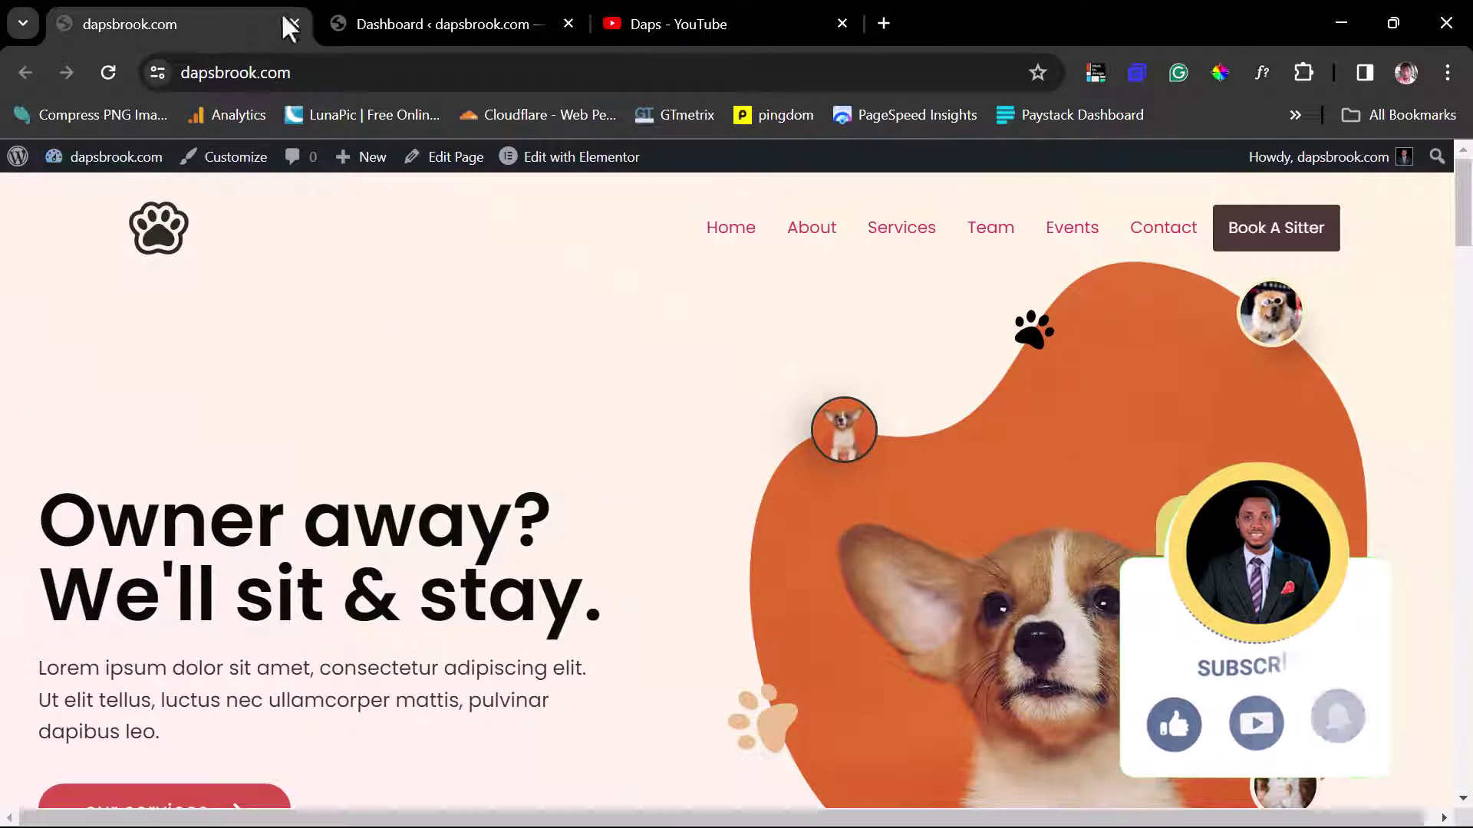
Delete the inactive Astra Pro plugin from the WordPress Installed Plugins list
left_click(379, 2)
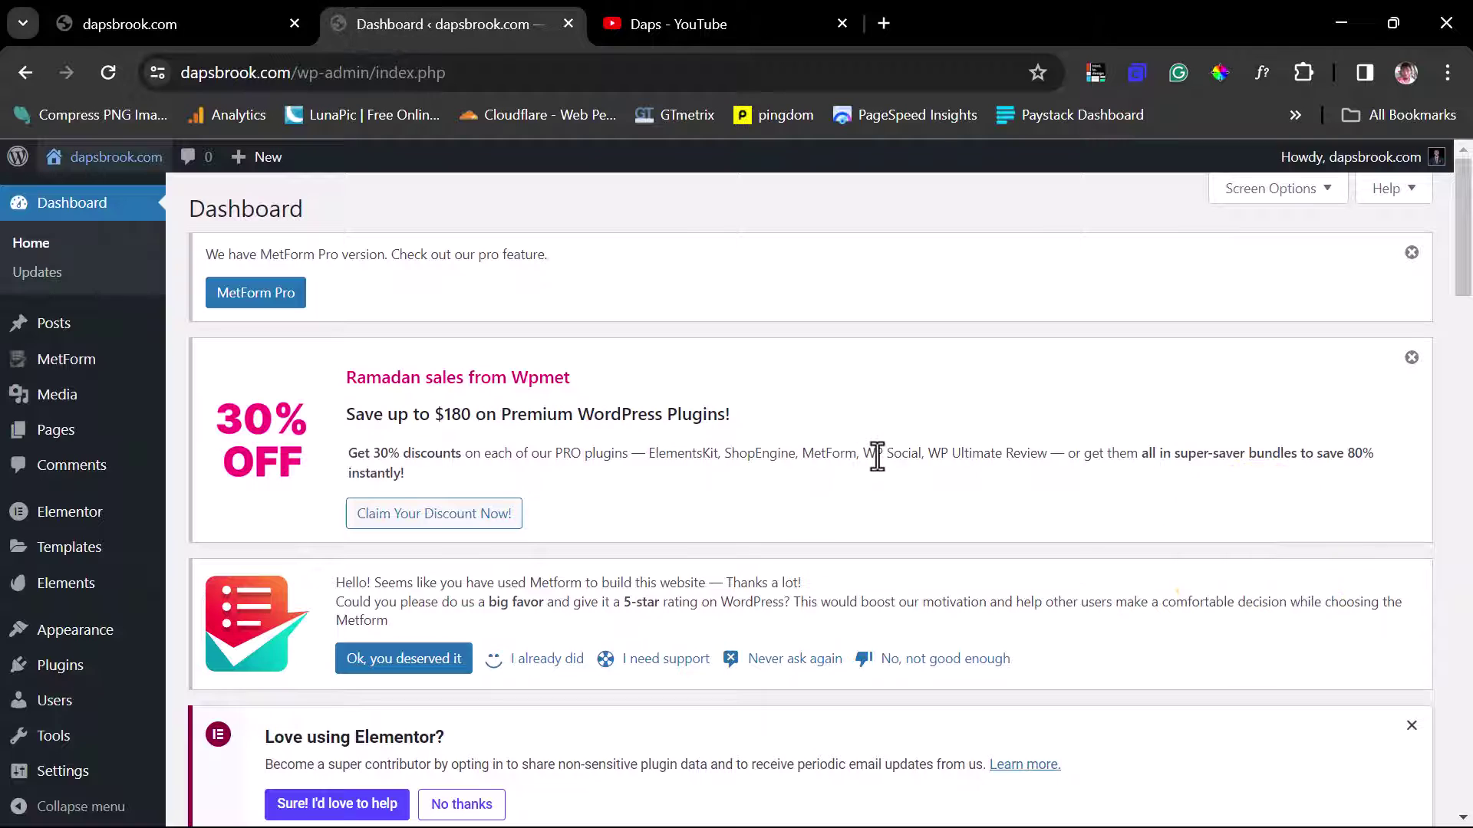
mouse_move(54, 668)
left_click(244, 674)
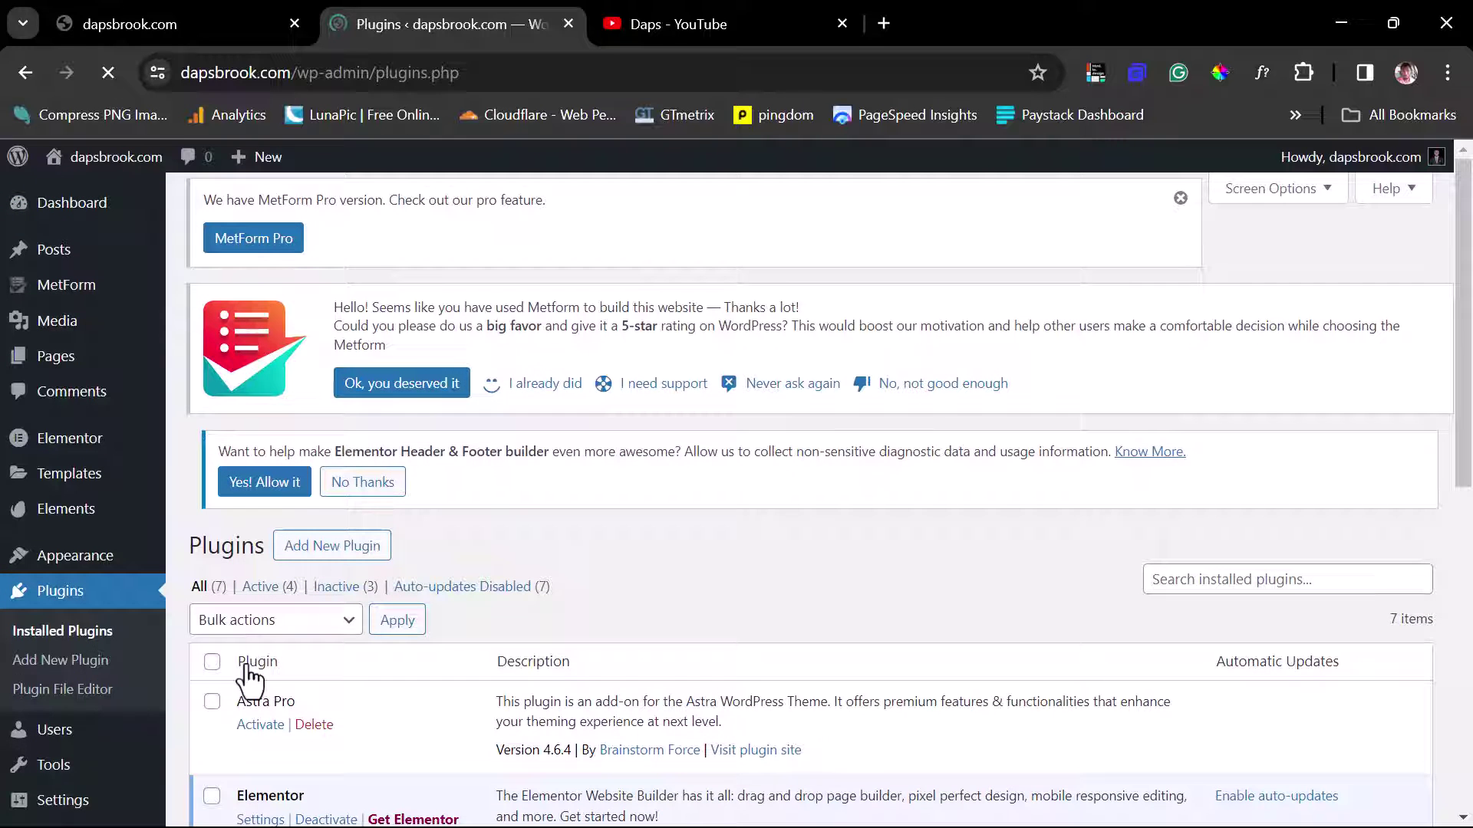
scroll(656, 553, "down", 6)
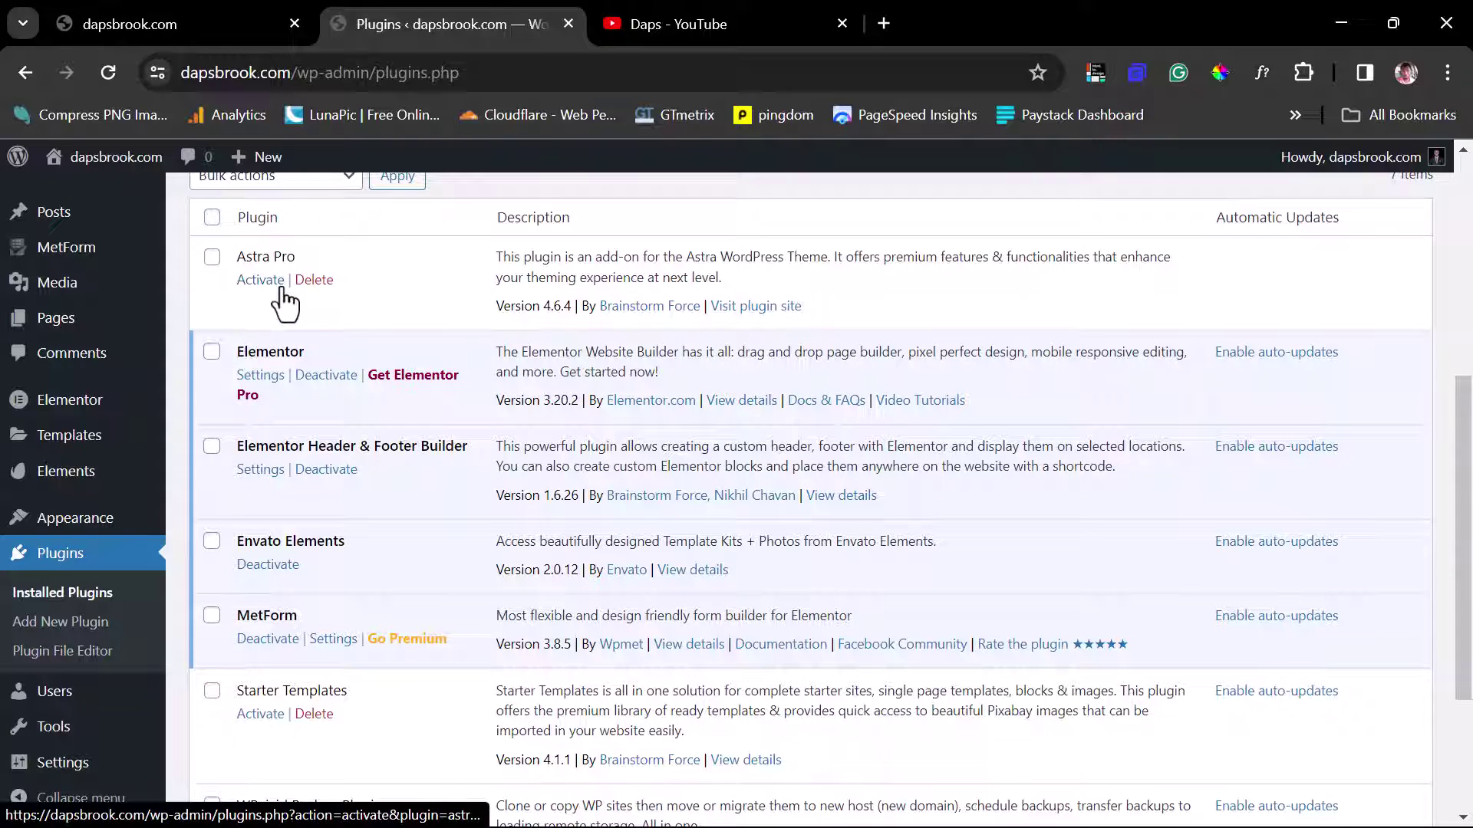
left_click(314, 280)
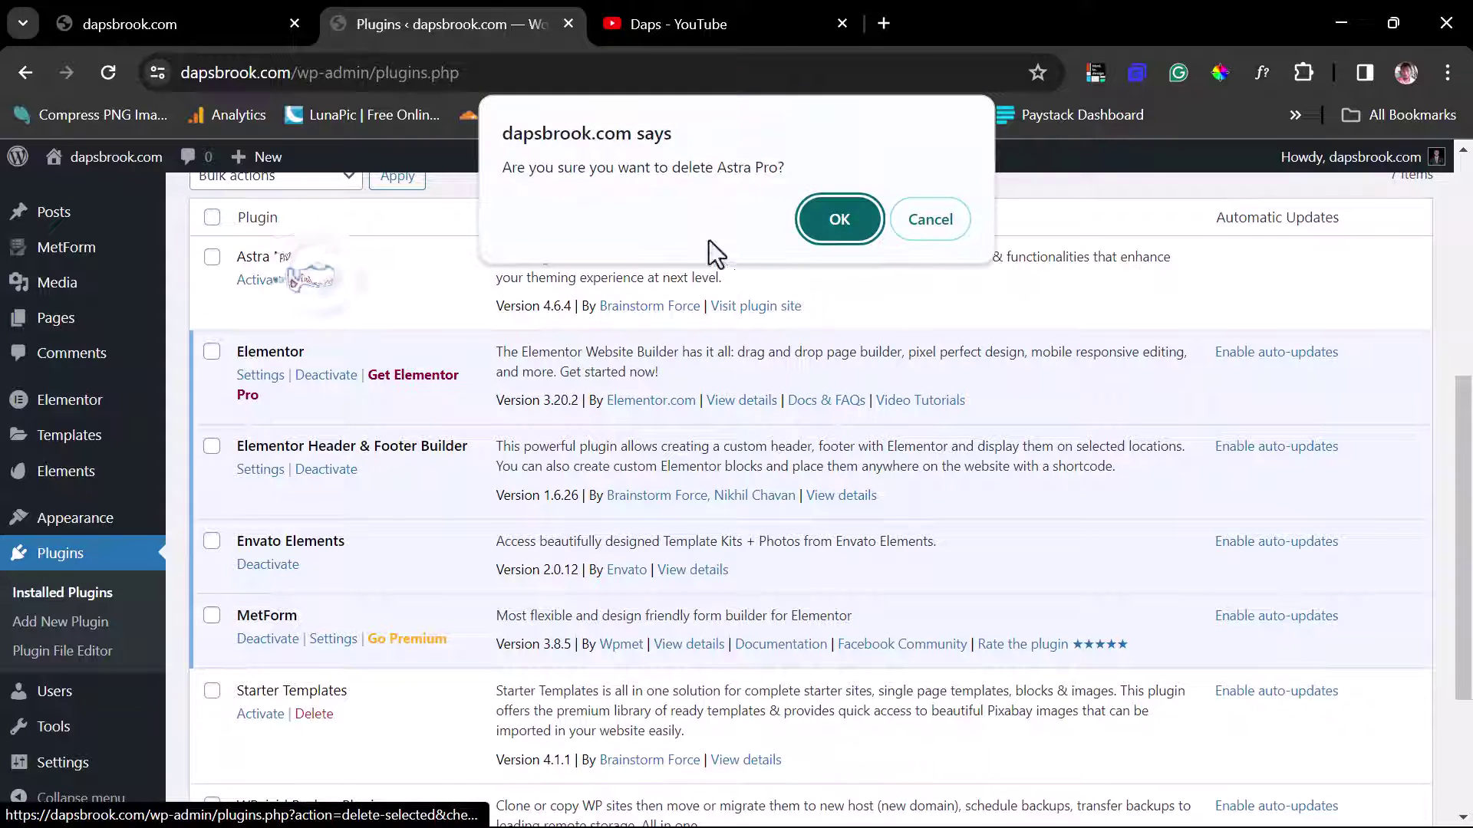
left_click(841, 220)
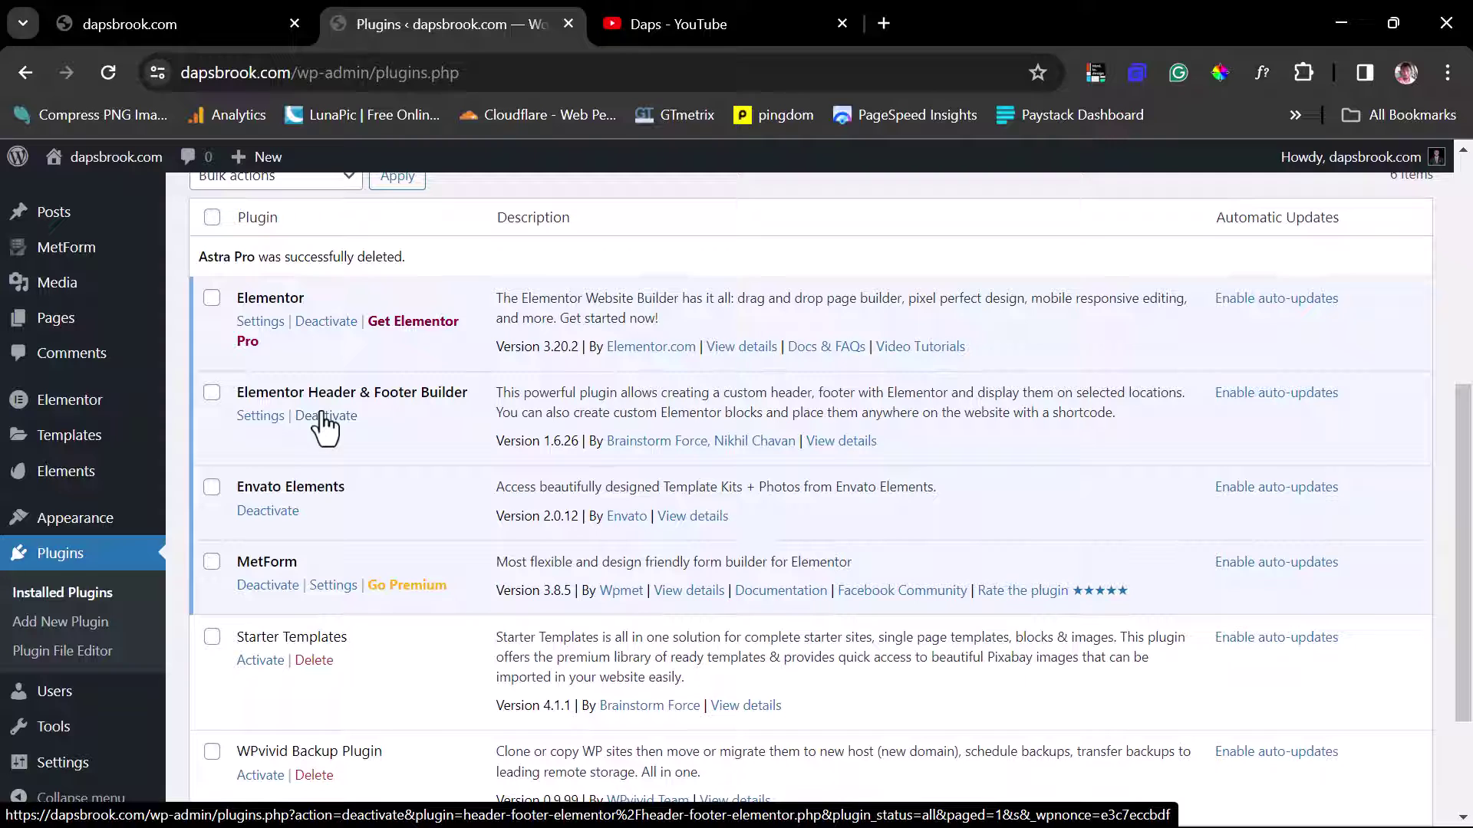
left_click(162, 11)
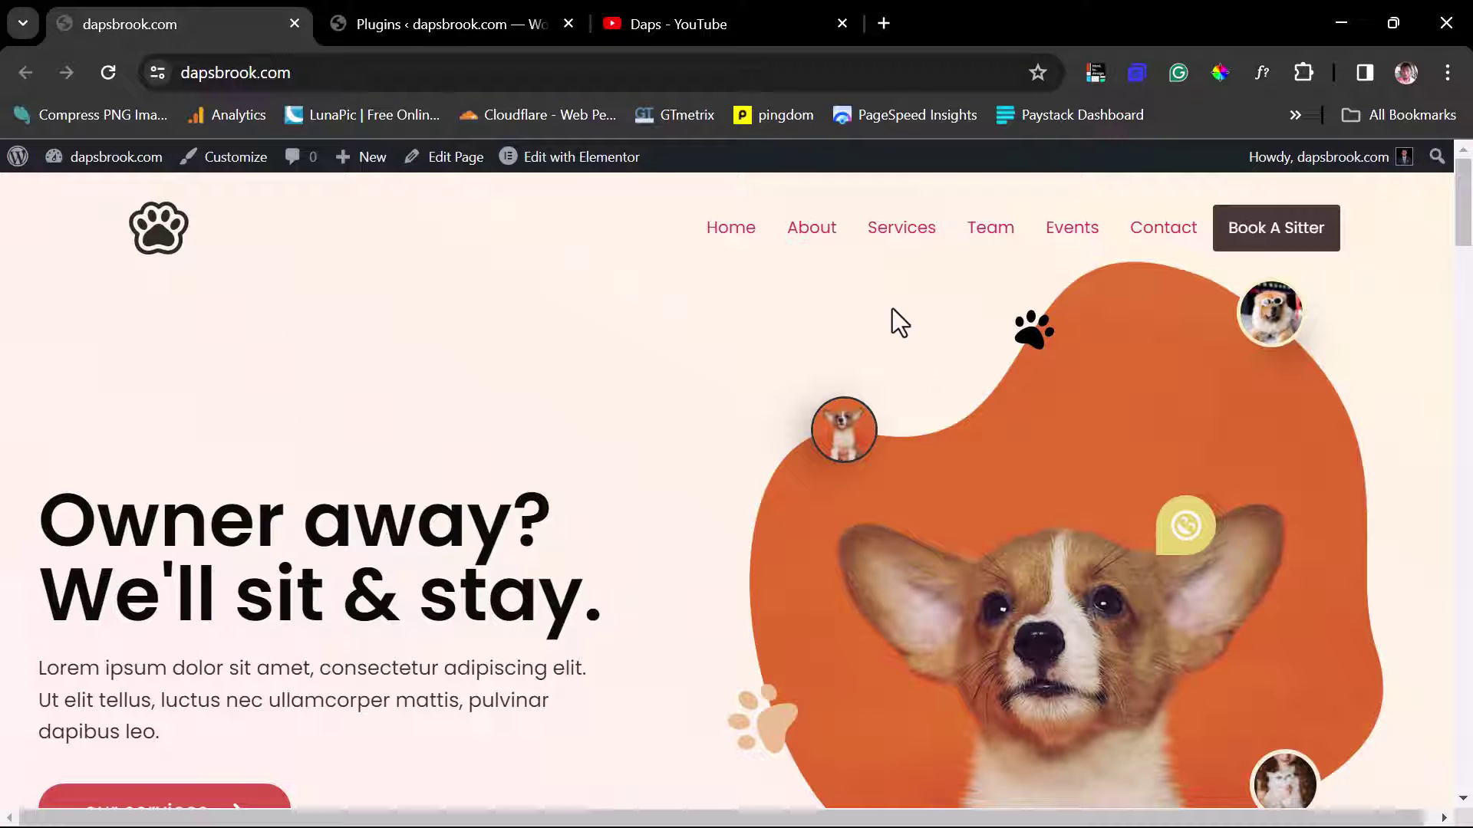
left_click(812, 238)
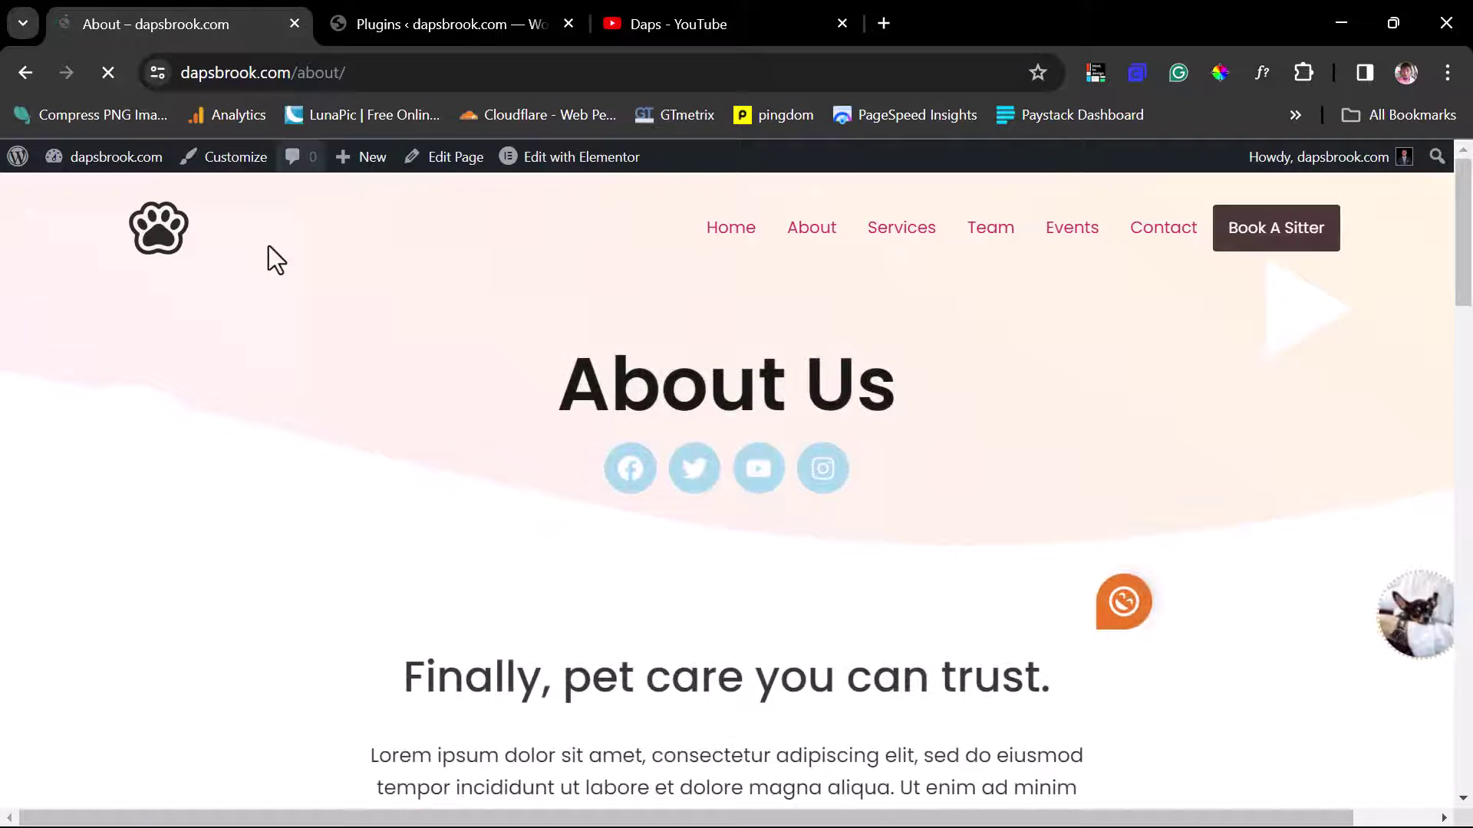
left_click(381, 23)
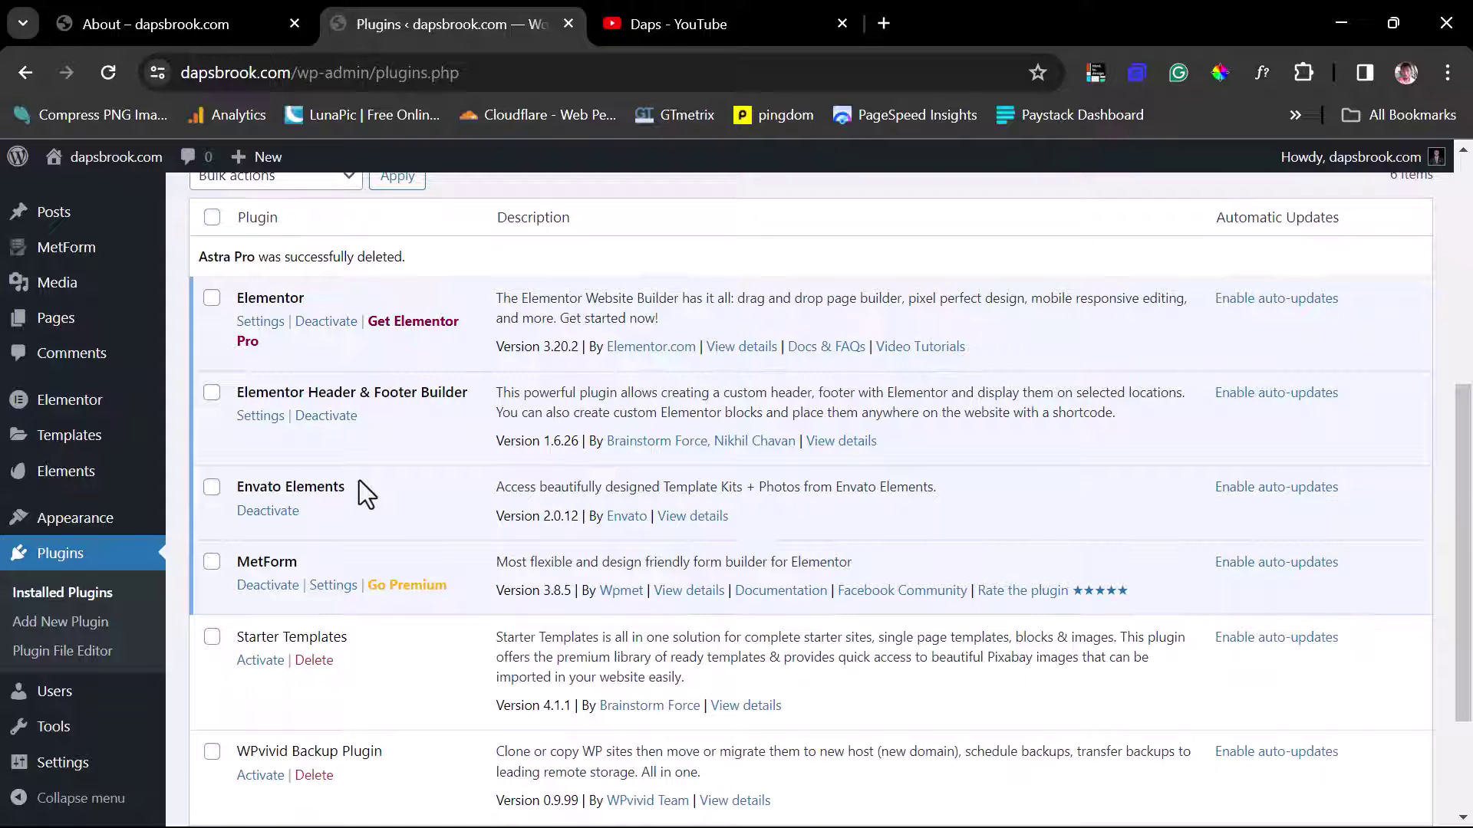
Go from the top of the Plugins list to the Add New Plugin page
scroll(359, 480, "down", 3)
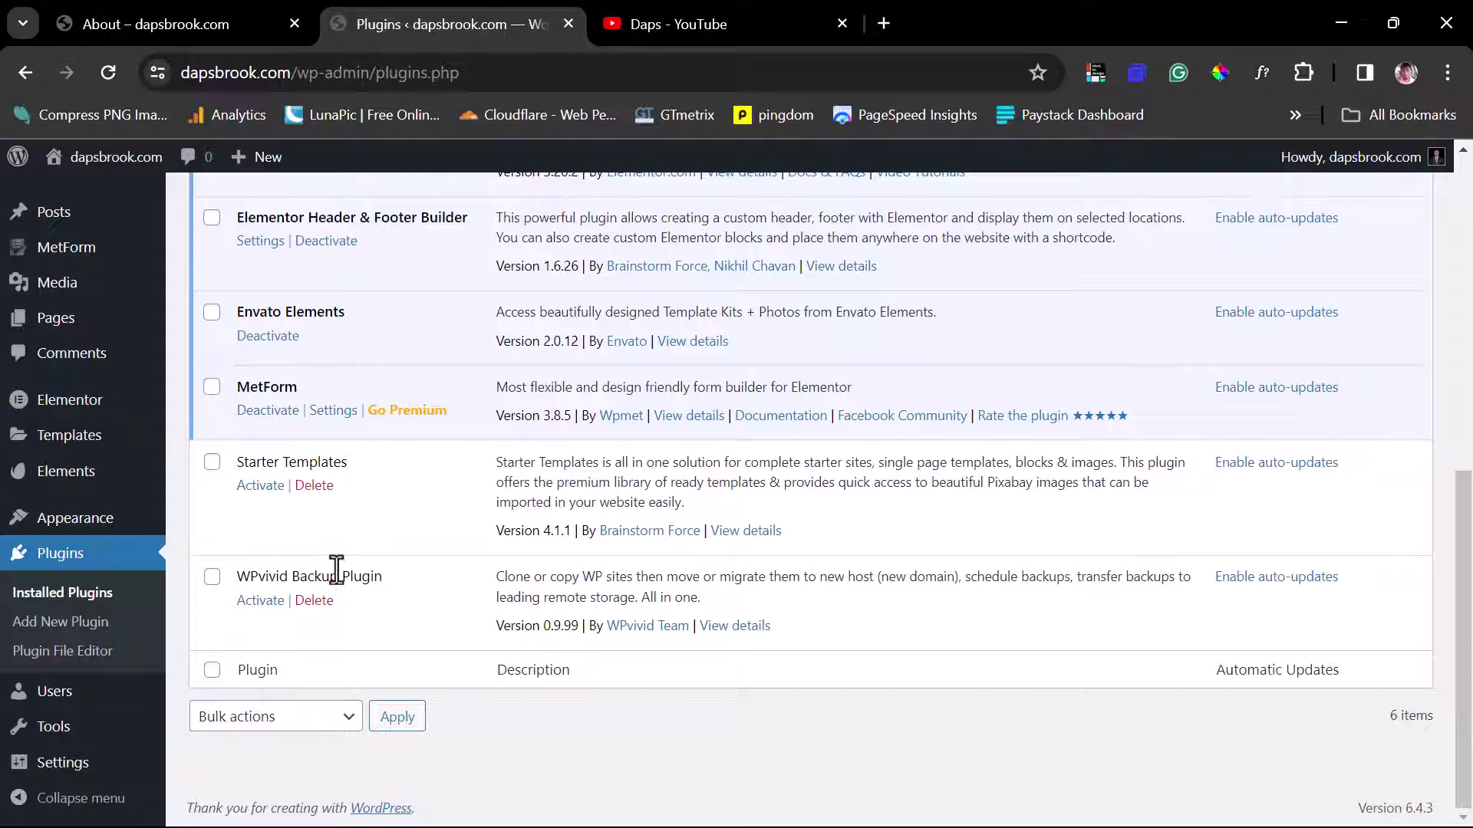
scroll(336, 568, "up", 6)
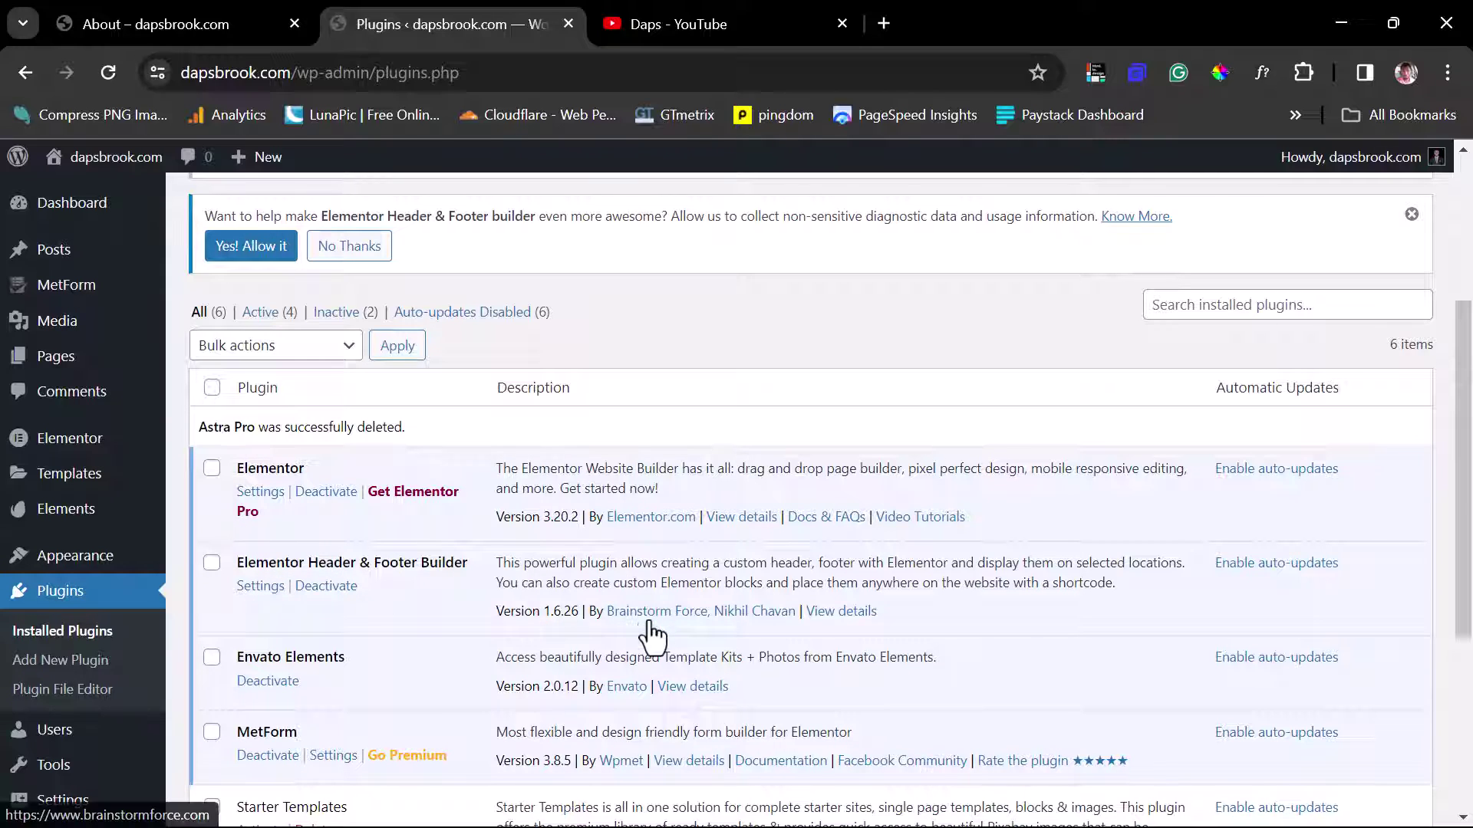
scroll(322, 583, "up", 5)
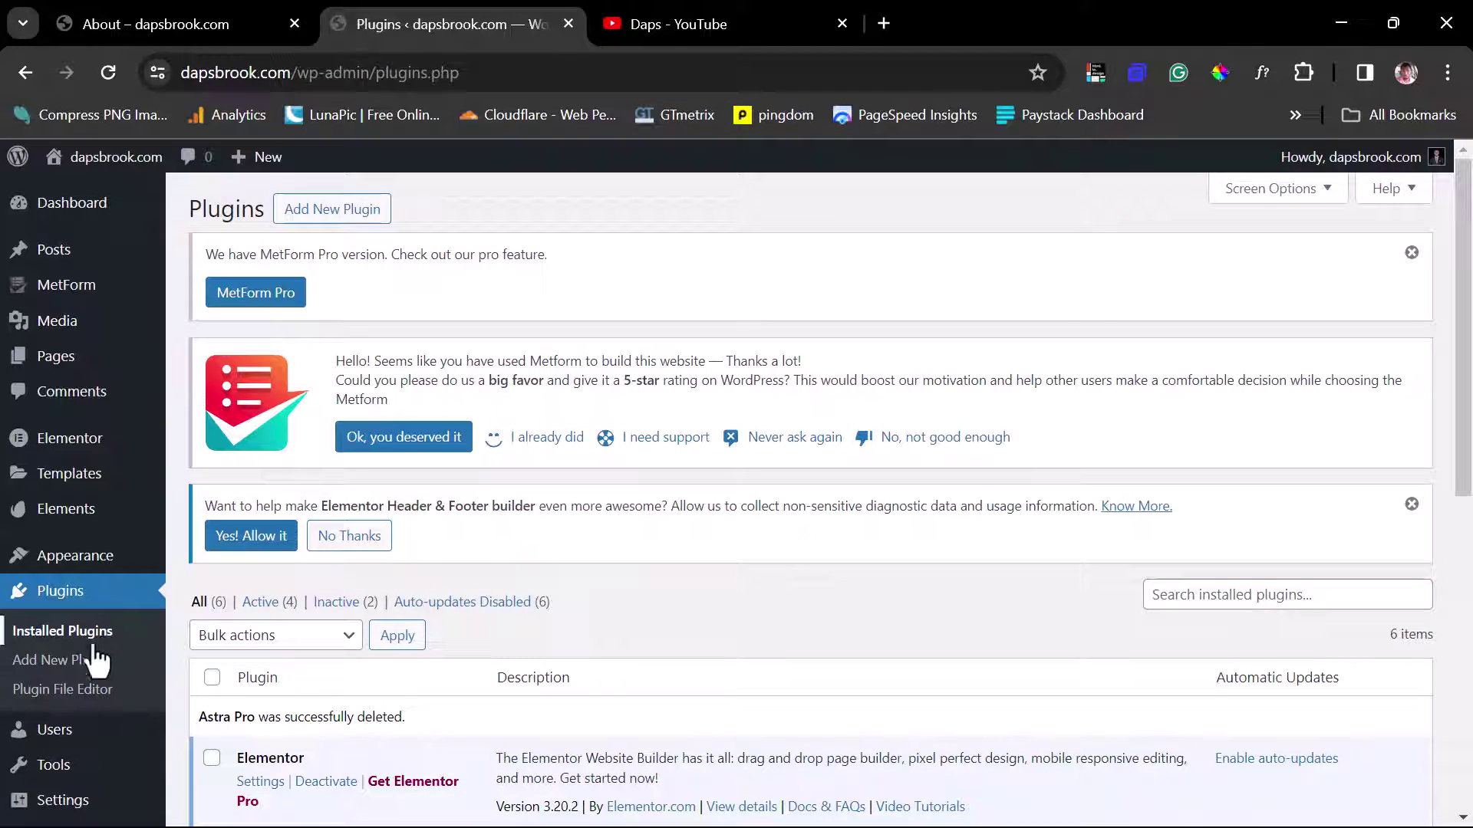
left_click(328, 221)
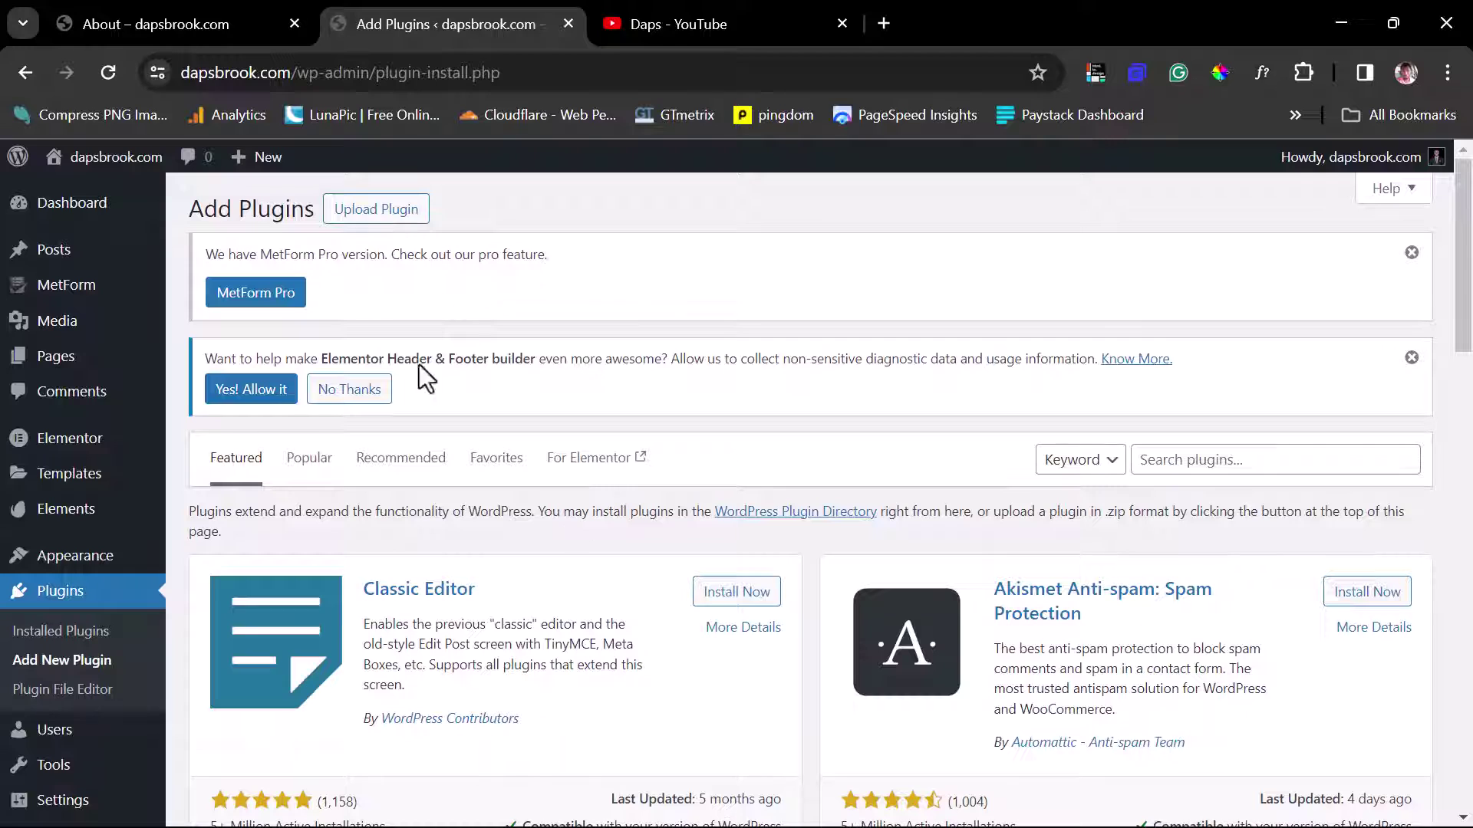
Search plugins for 'Elementor Header & Footer Builder' and confirm it is already Active
left_click(1185, 456)
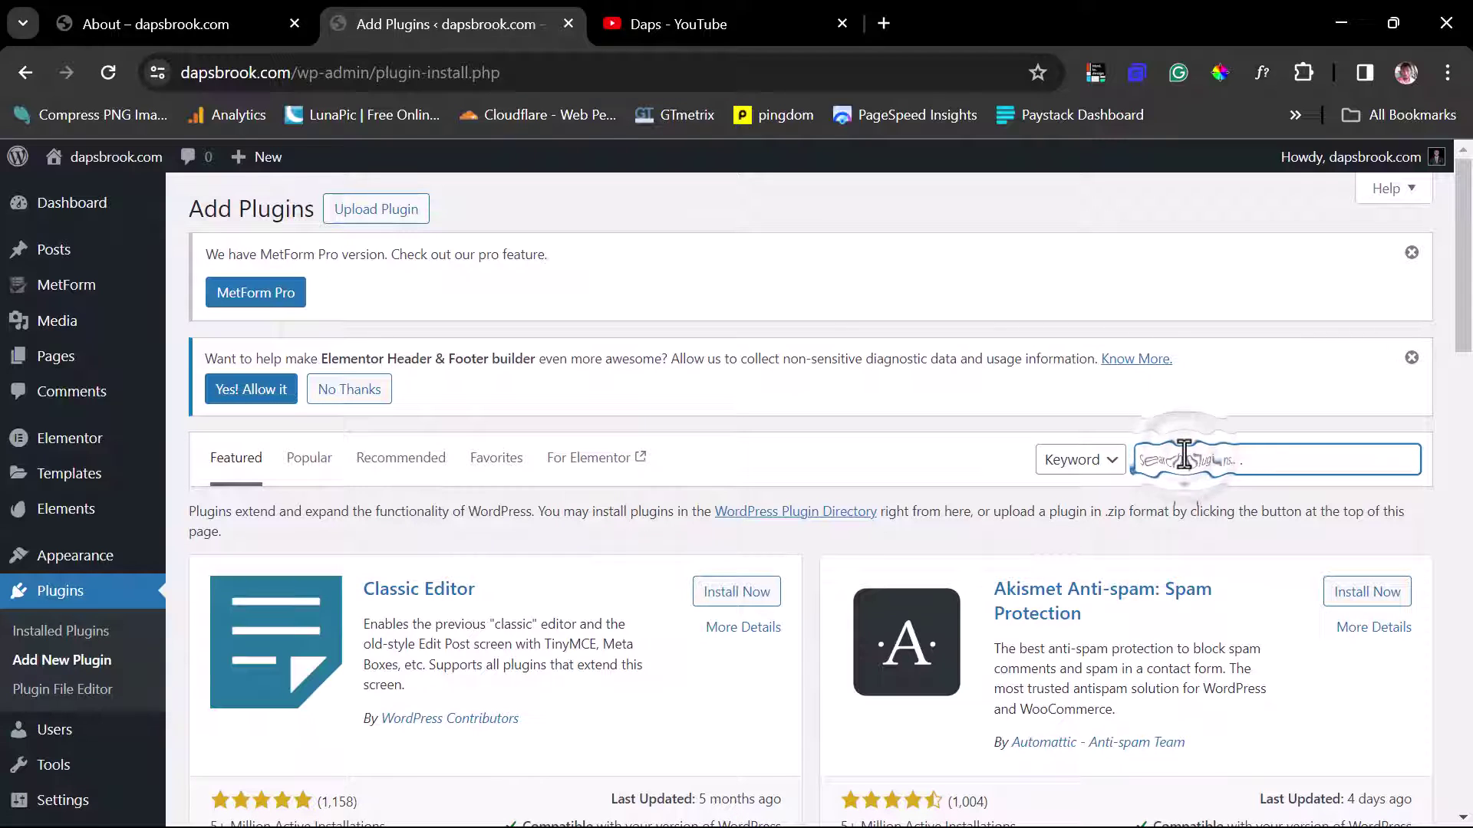
type("Elementor Header & Footer Builder")
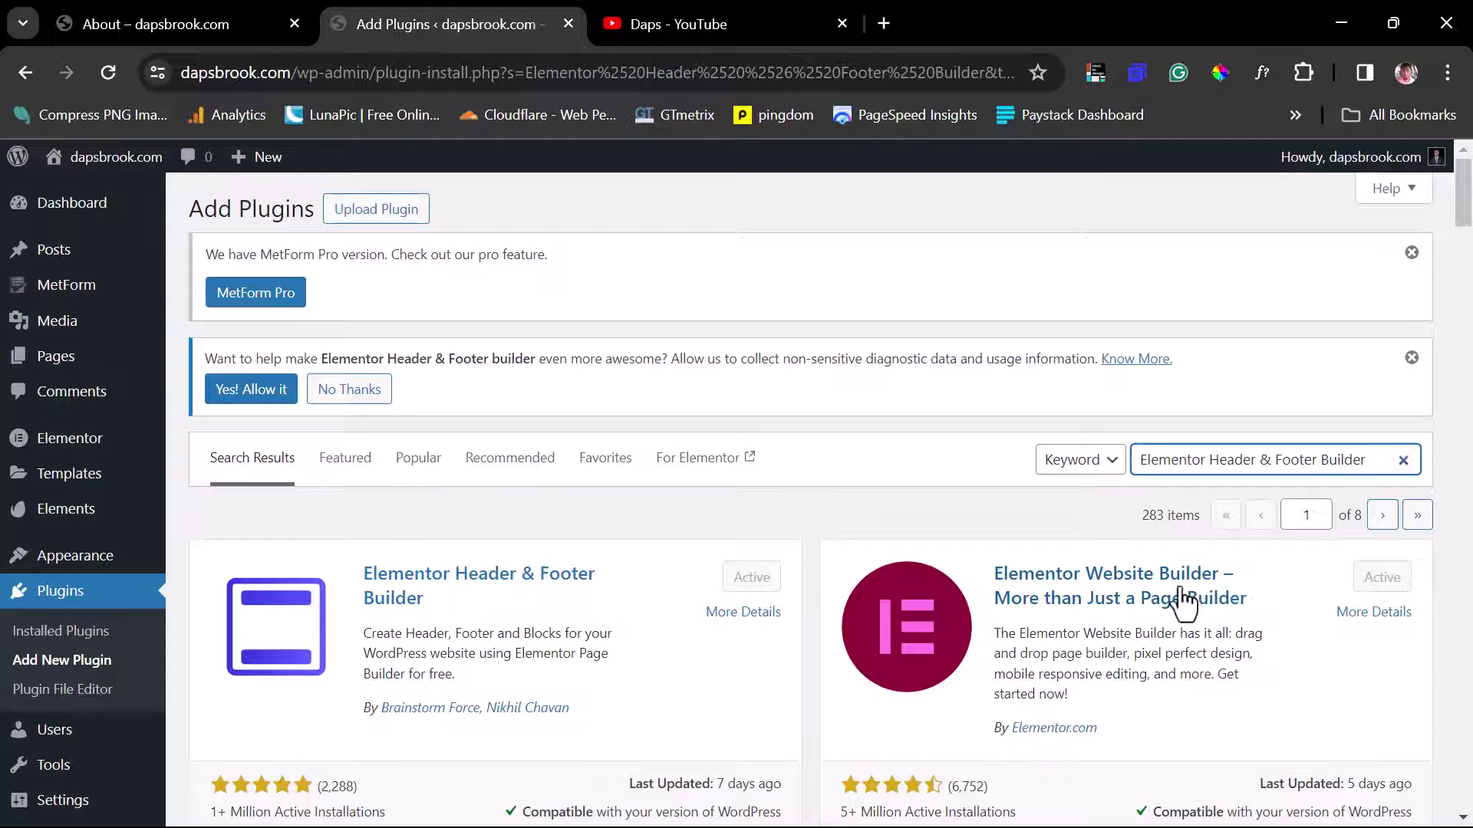
scroll(1157, 614, "down", 4)
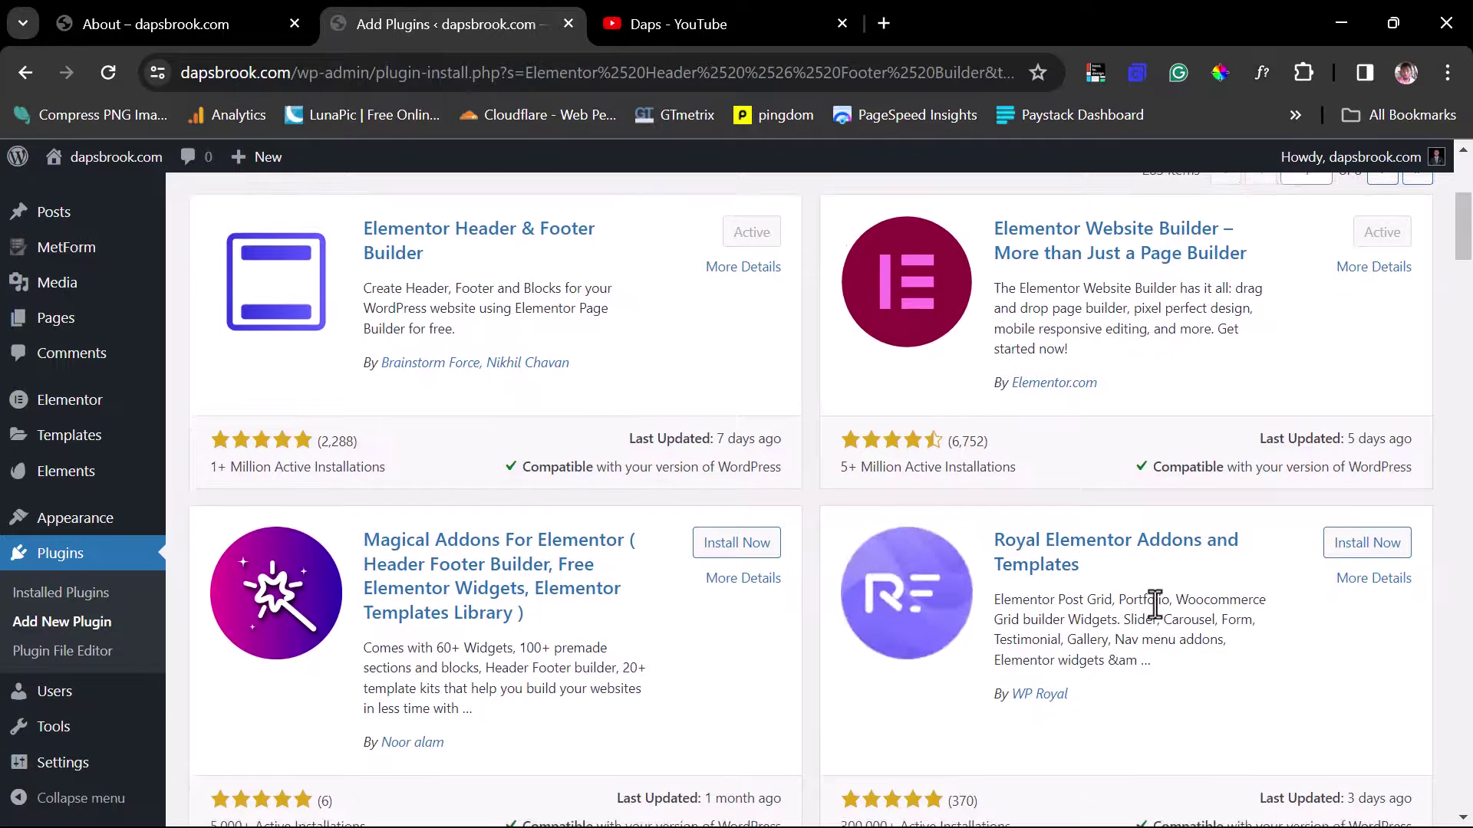
scroll(1155, 606, "up", 4)
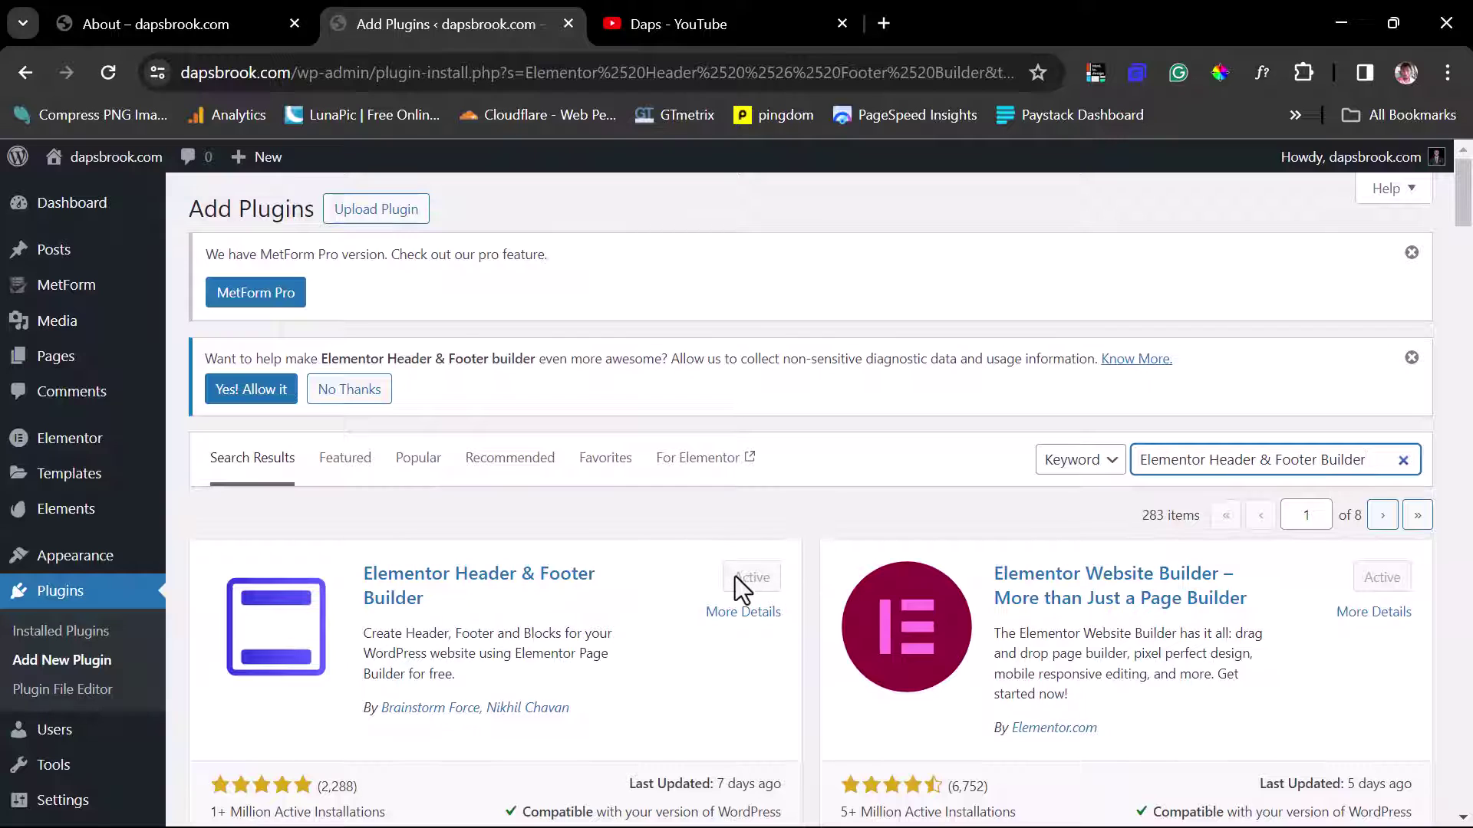
mouse_move(44, 562)
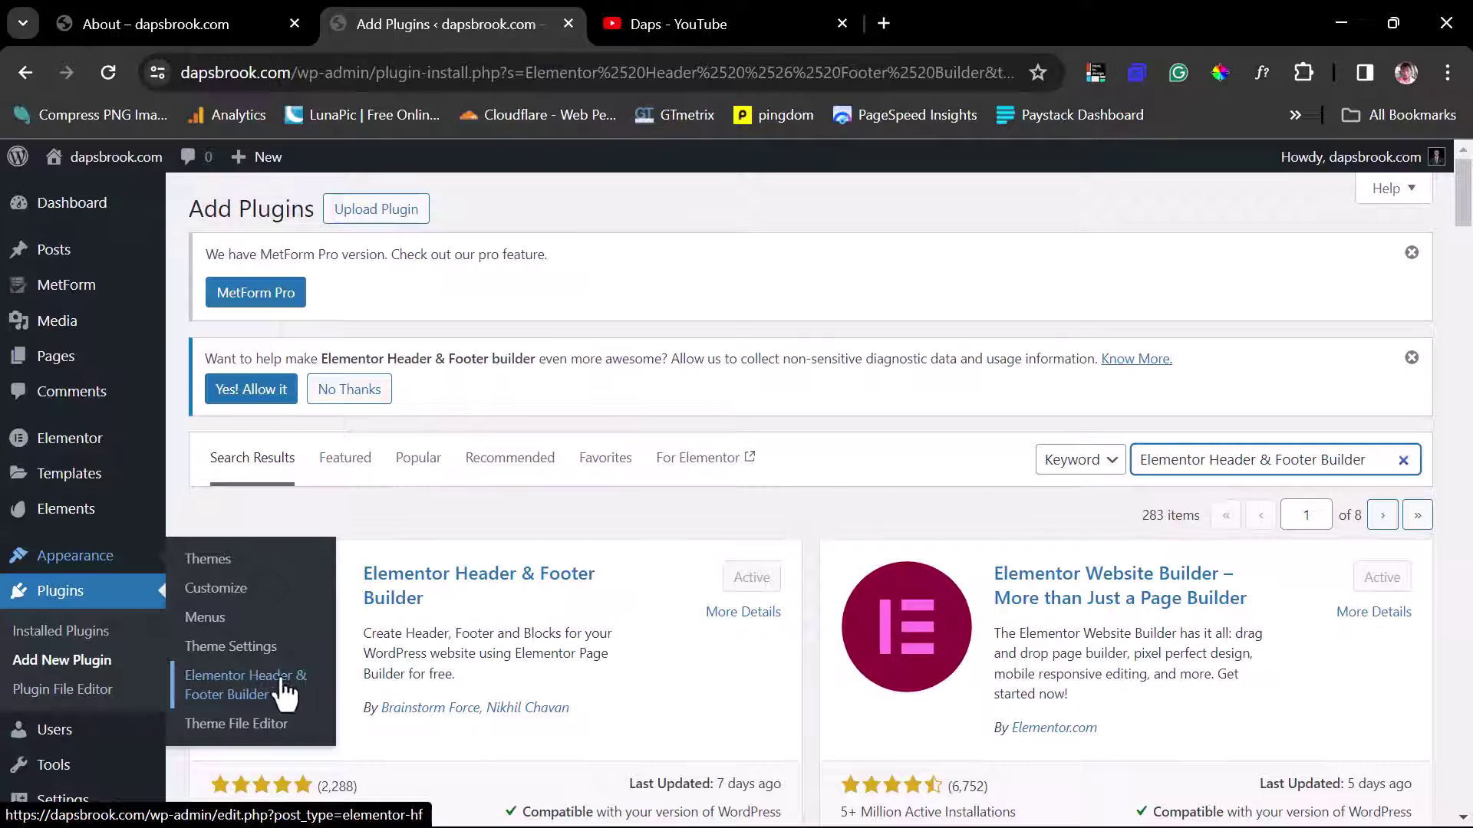
Review the Header & Footer Builder templates list showing the single All Pages Header
left_click(230, 694)
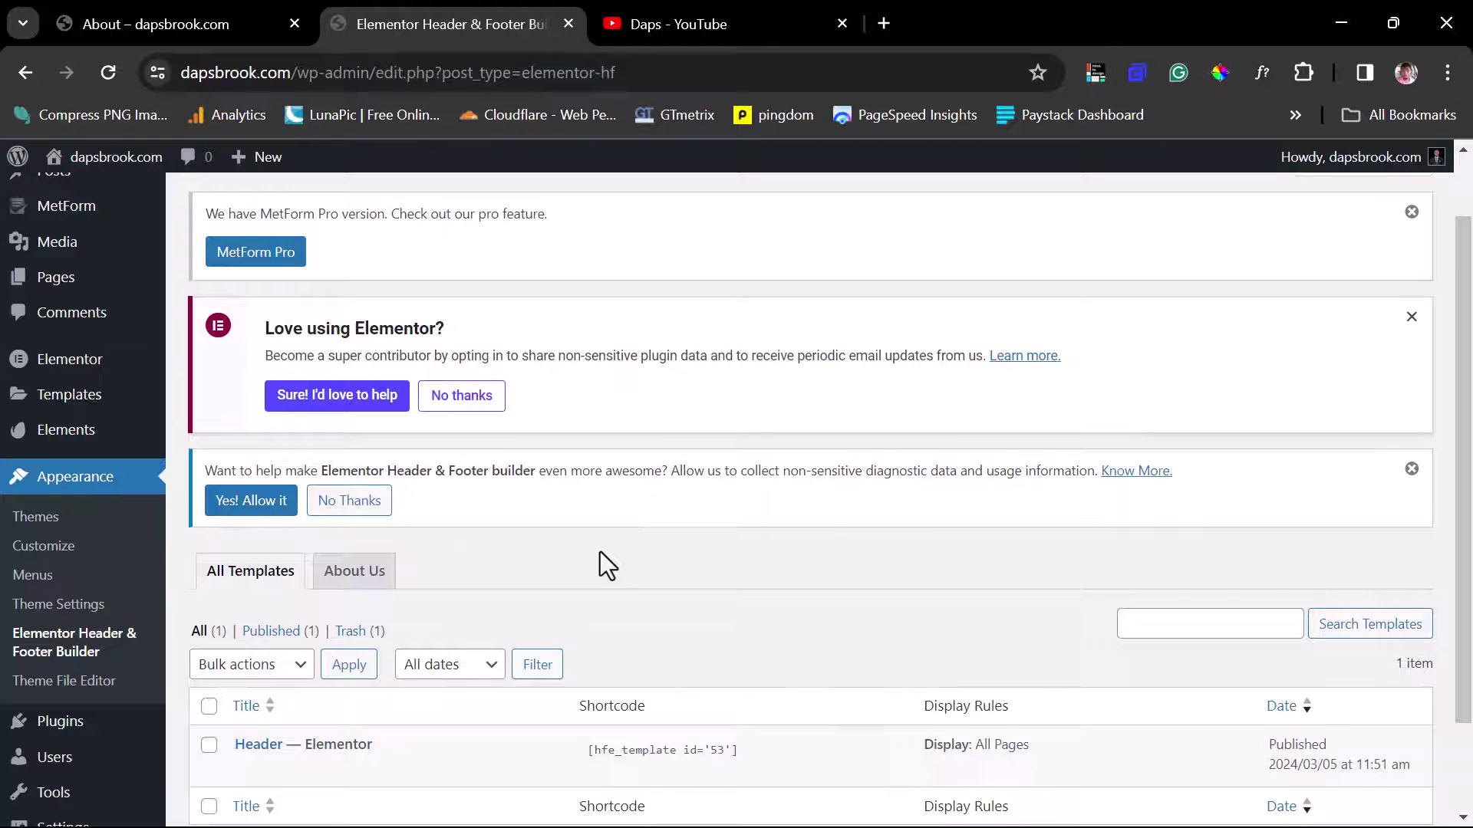
scroll(600, 551, "down", 2)
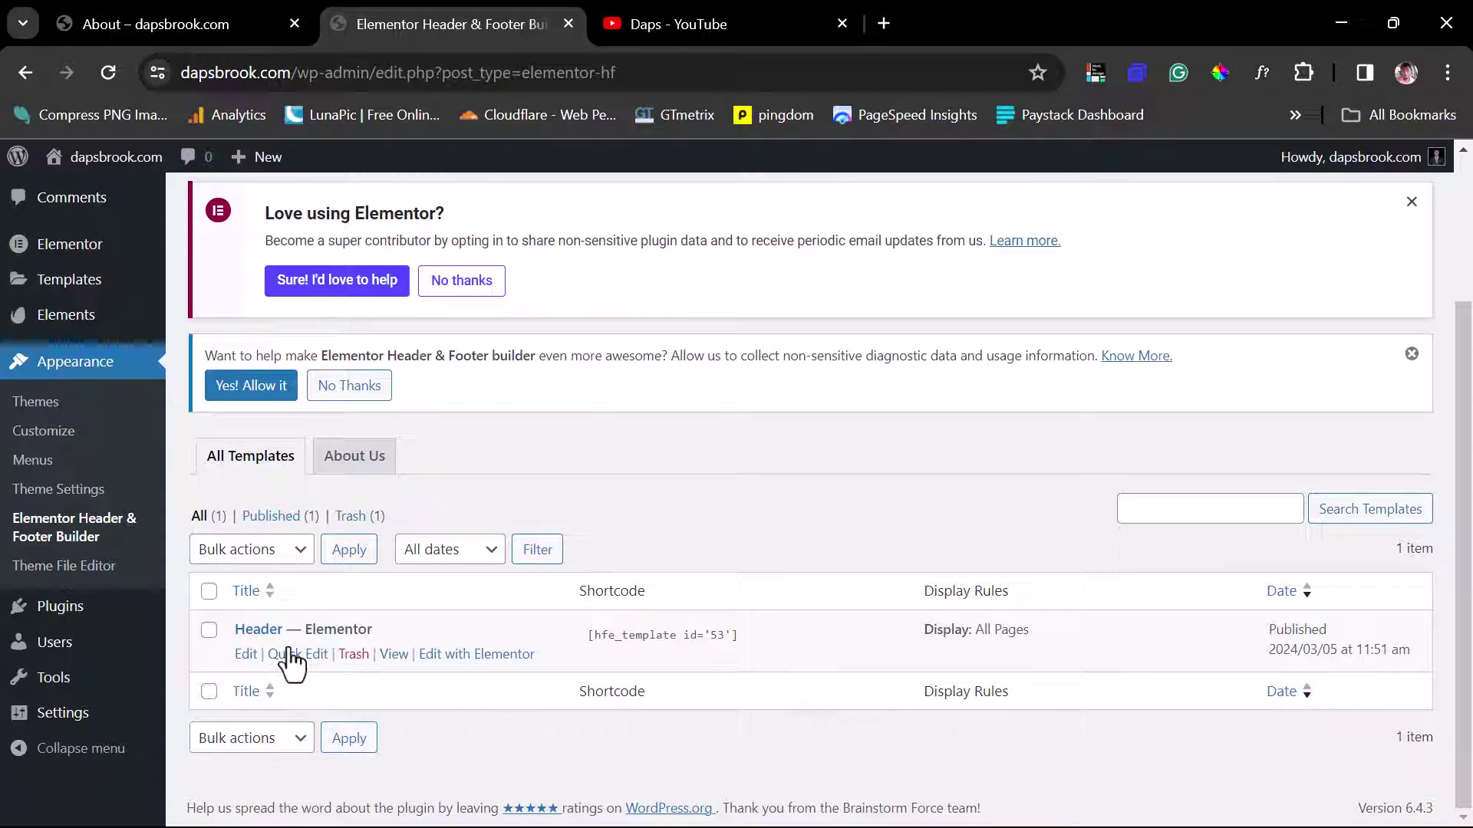
left_click(135, 20)
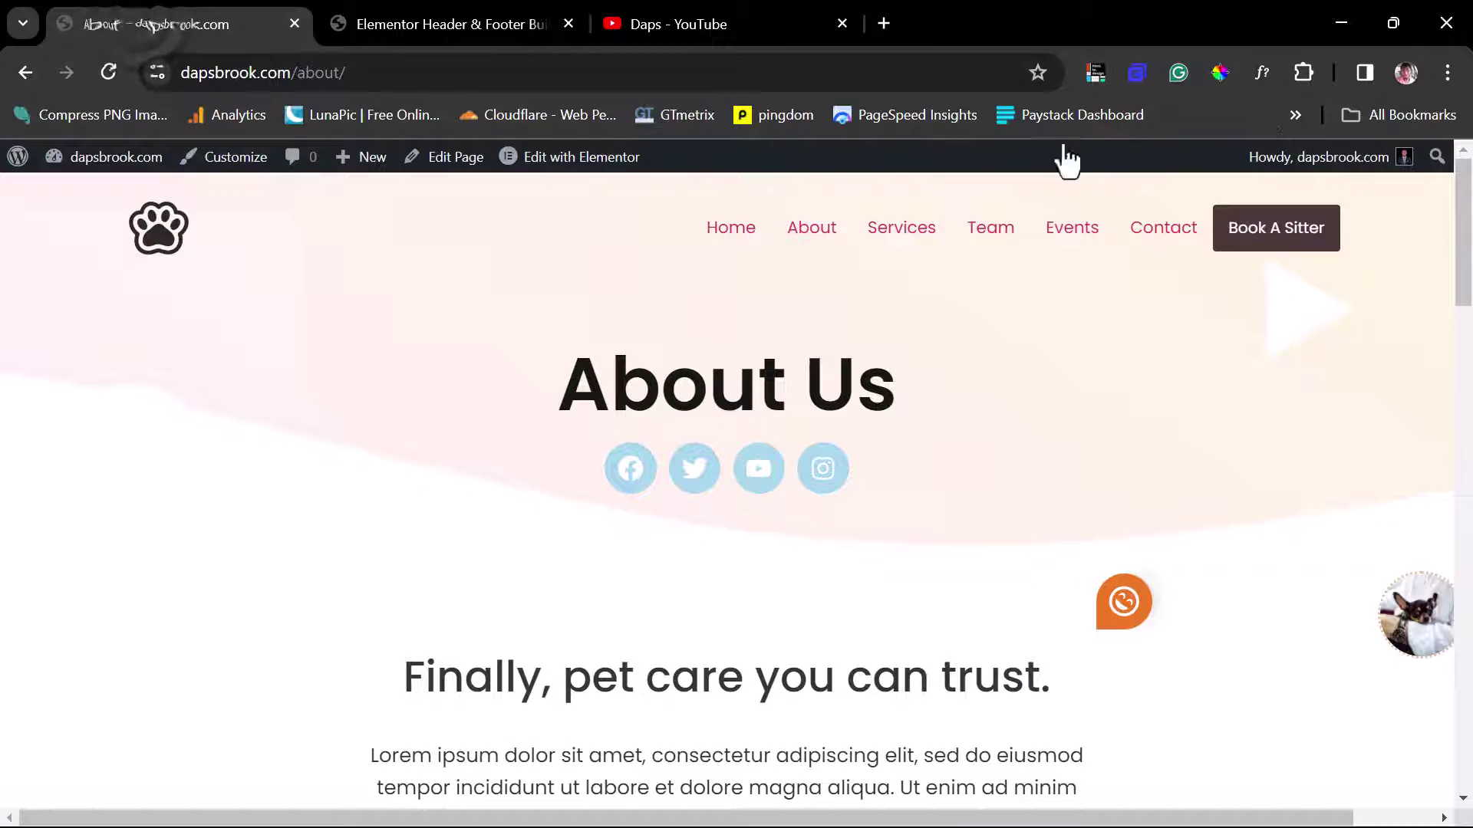
left_click(451, 19)
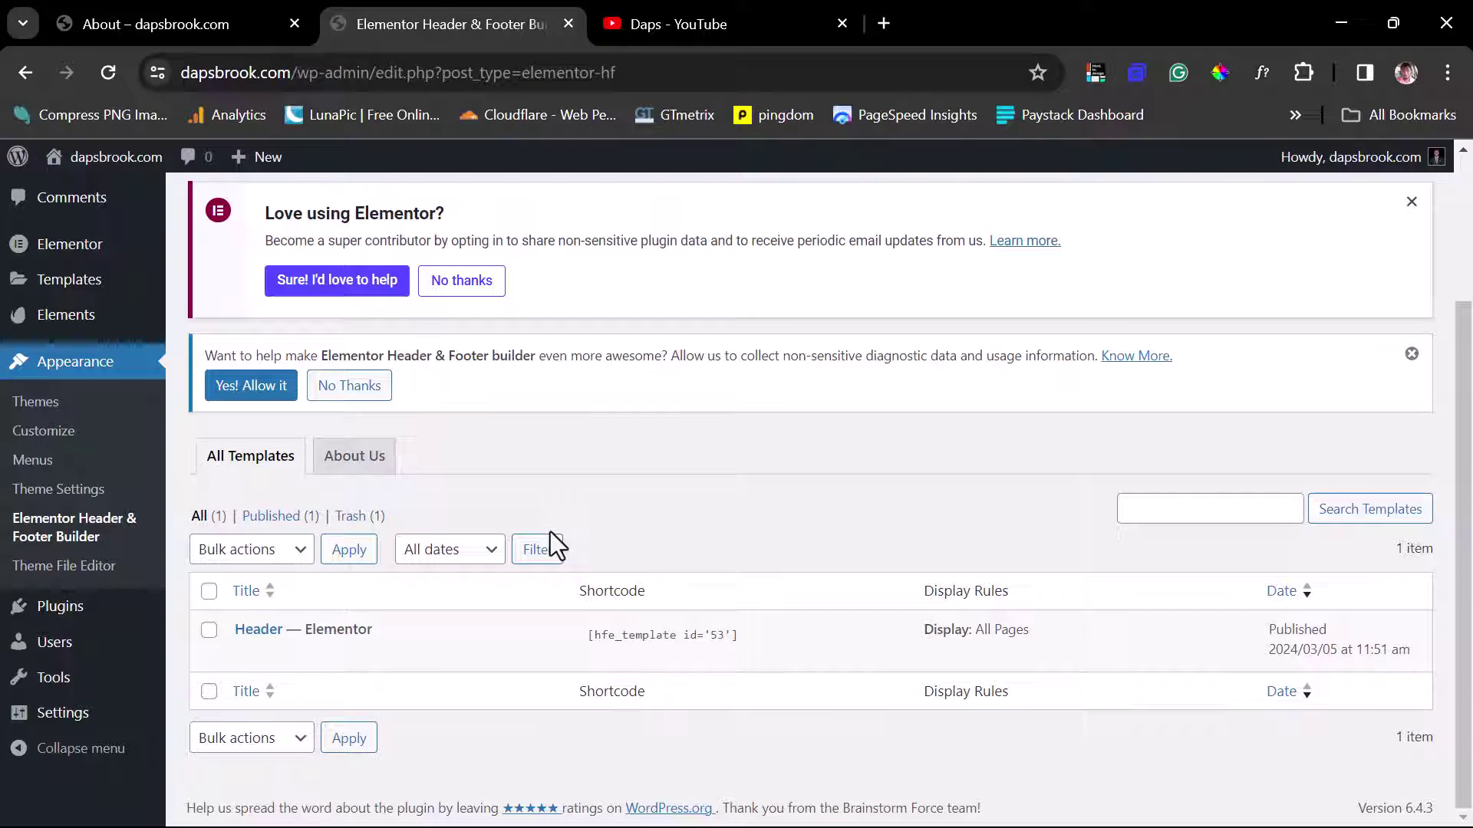
scroll(549, 533, "up", 3)
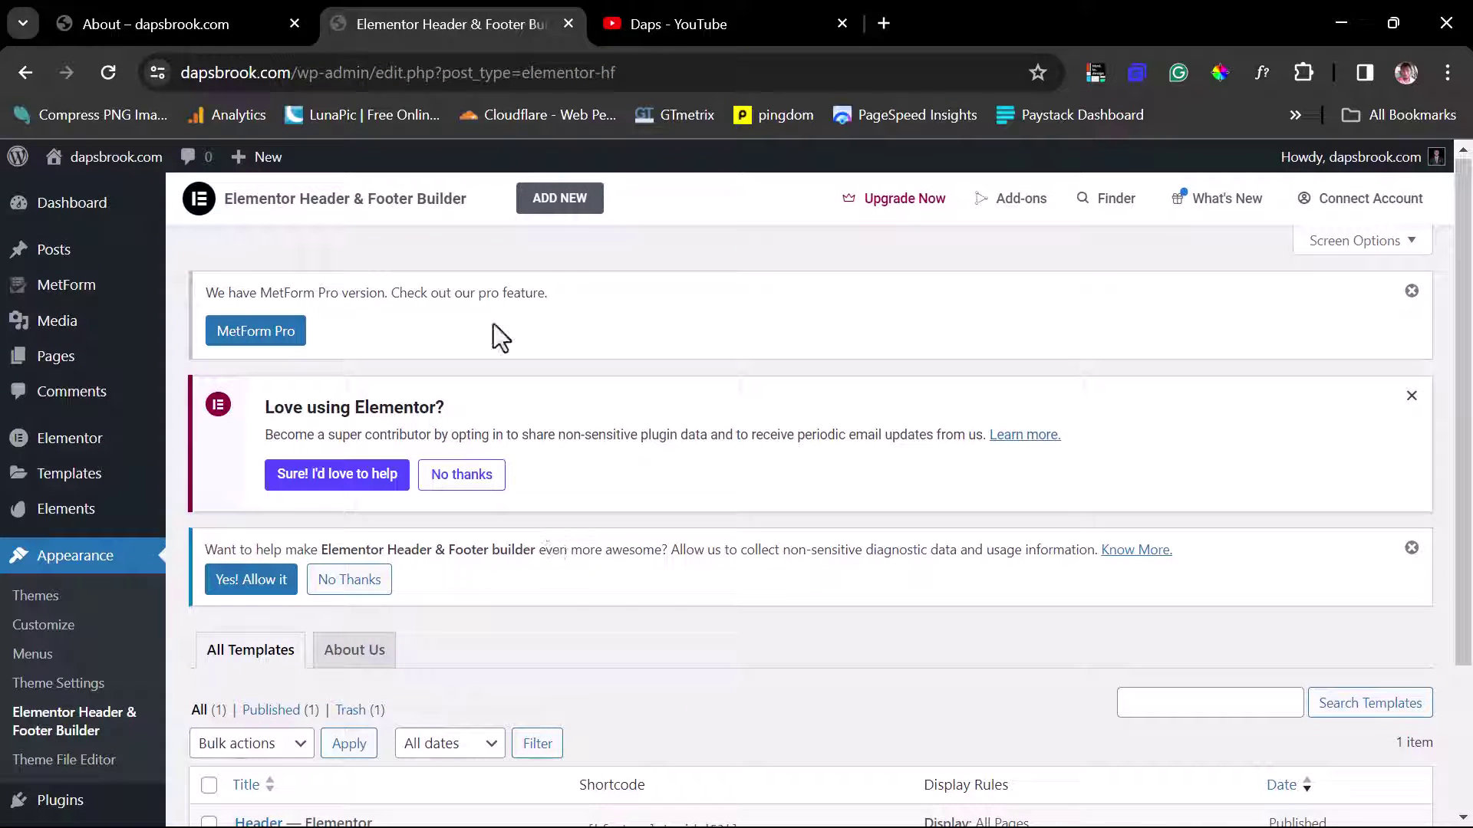
Create a new template titled 'Footer' with Type of Template set to Footer
left_click(566, 202)
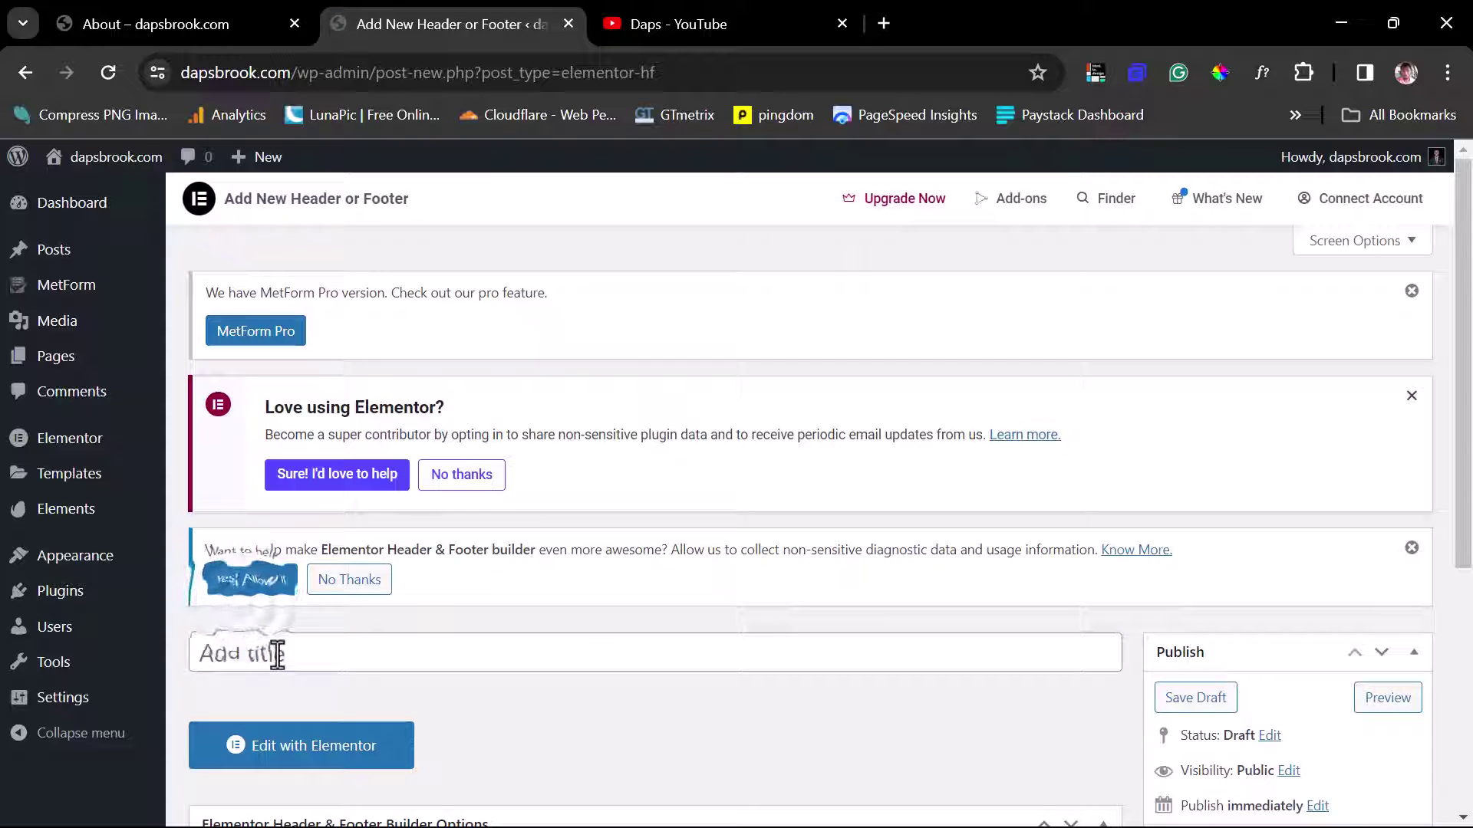
left_click(276, 654)
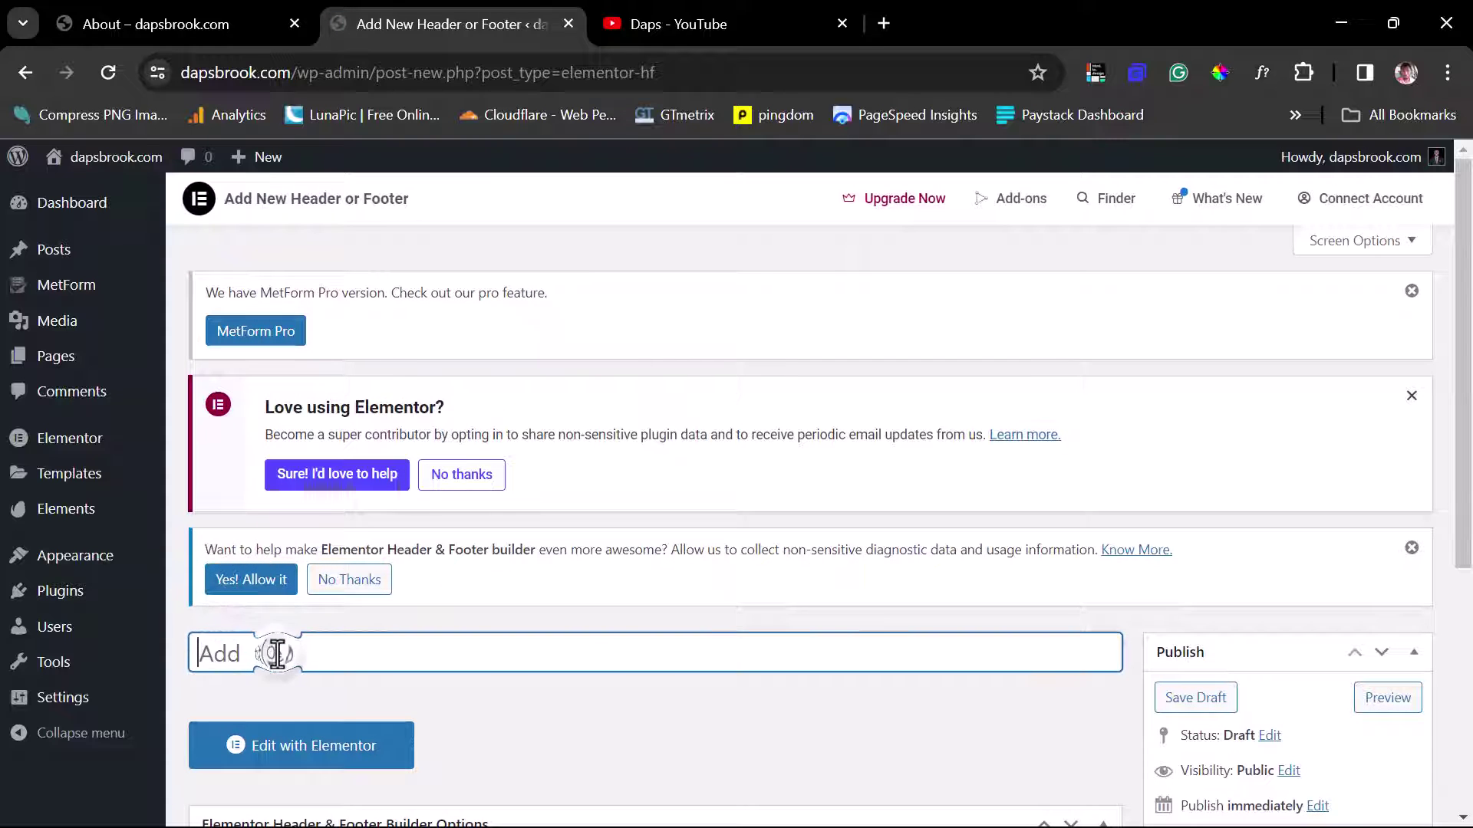
type("Footer")
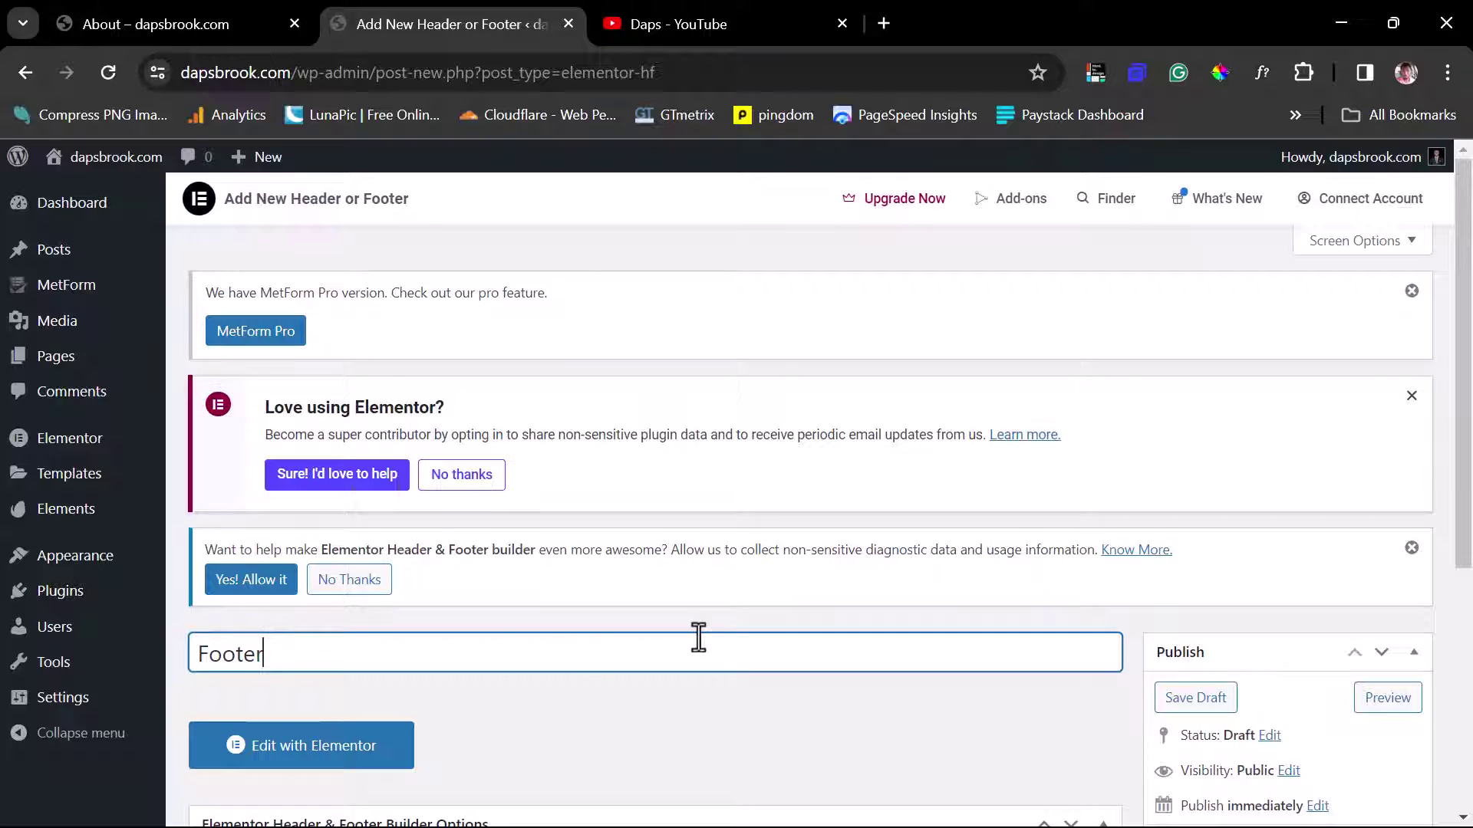
scroll(698, 637, "down", 5)
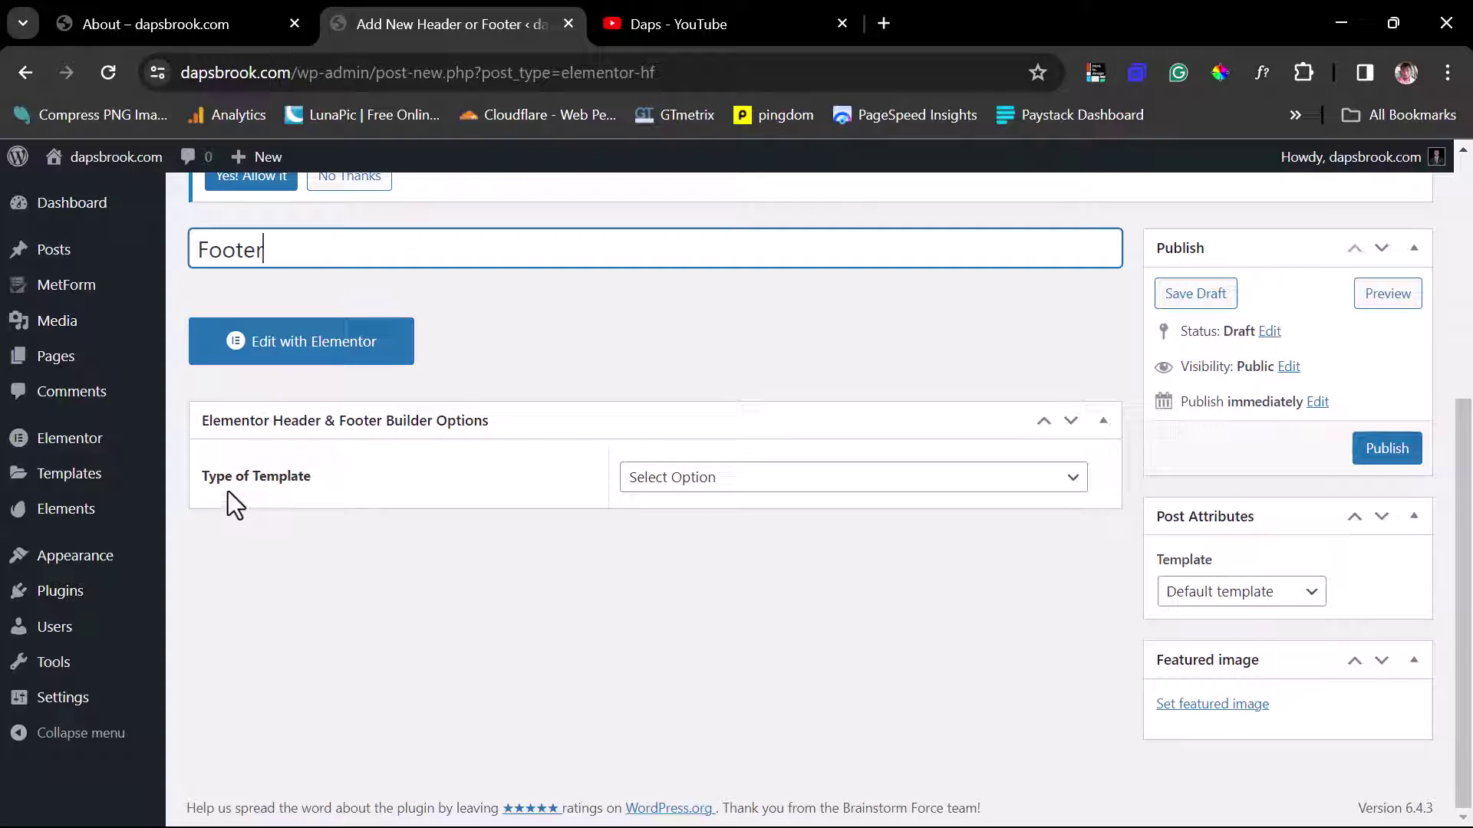
left_click(716, 483)
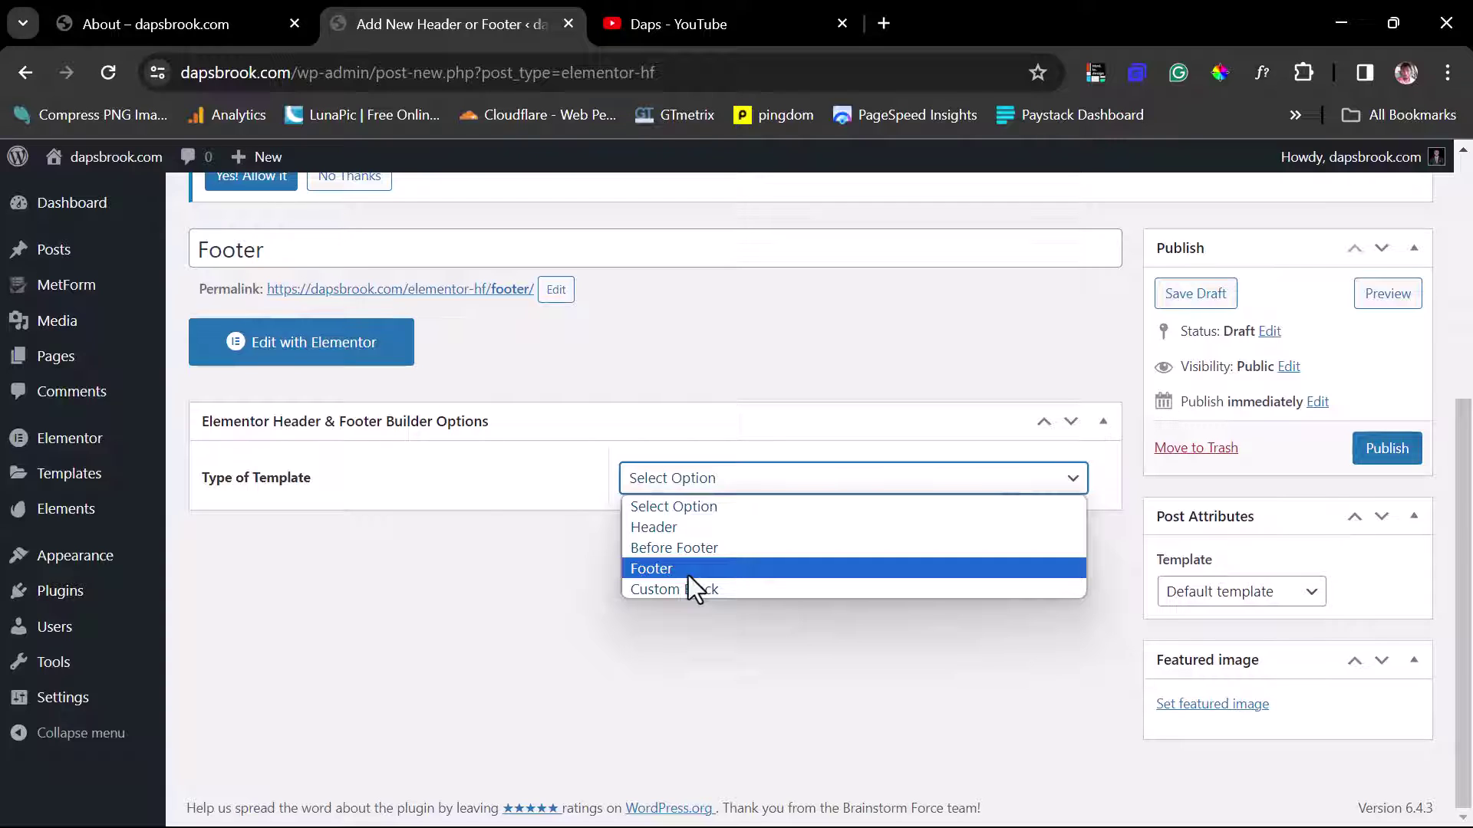
left_click(688, 574)
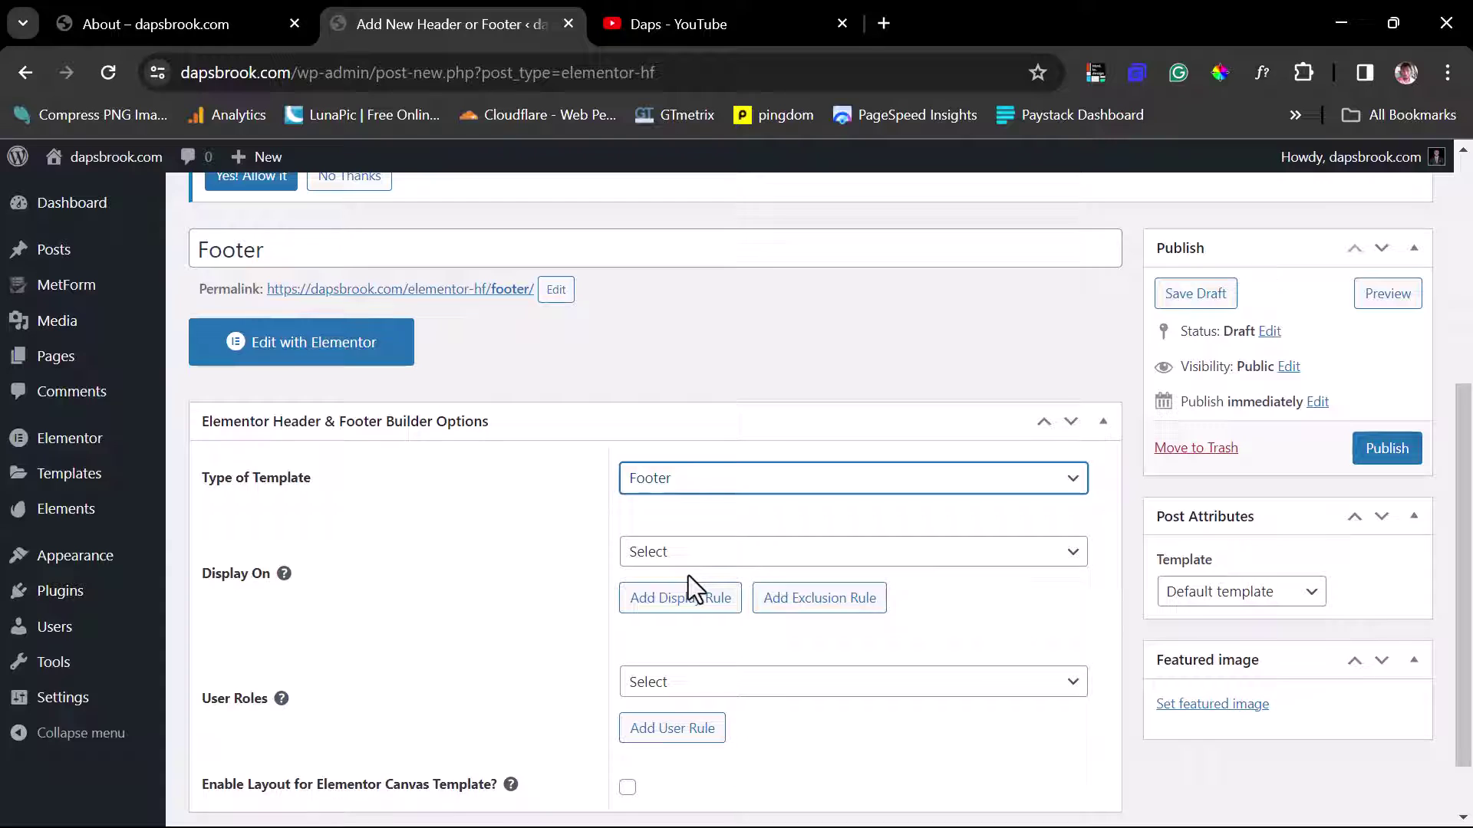
Set the Footer template's Display On to All Pages, leaving User Roles empty
left_click(847, 560)
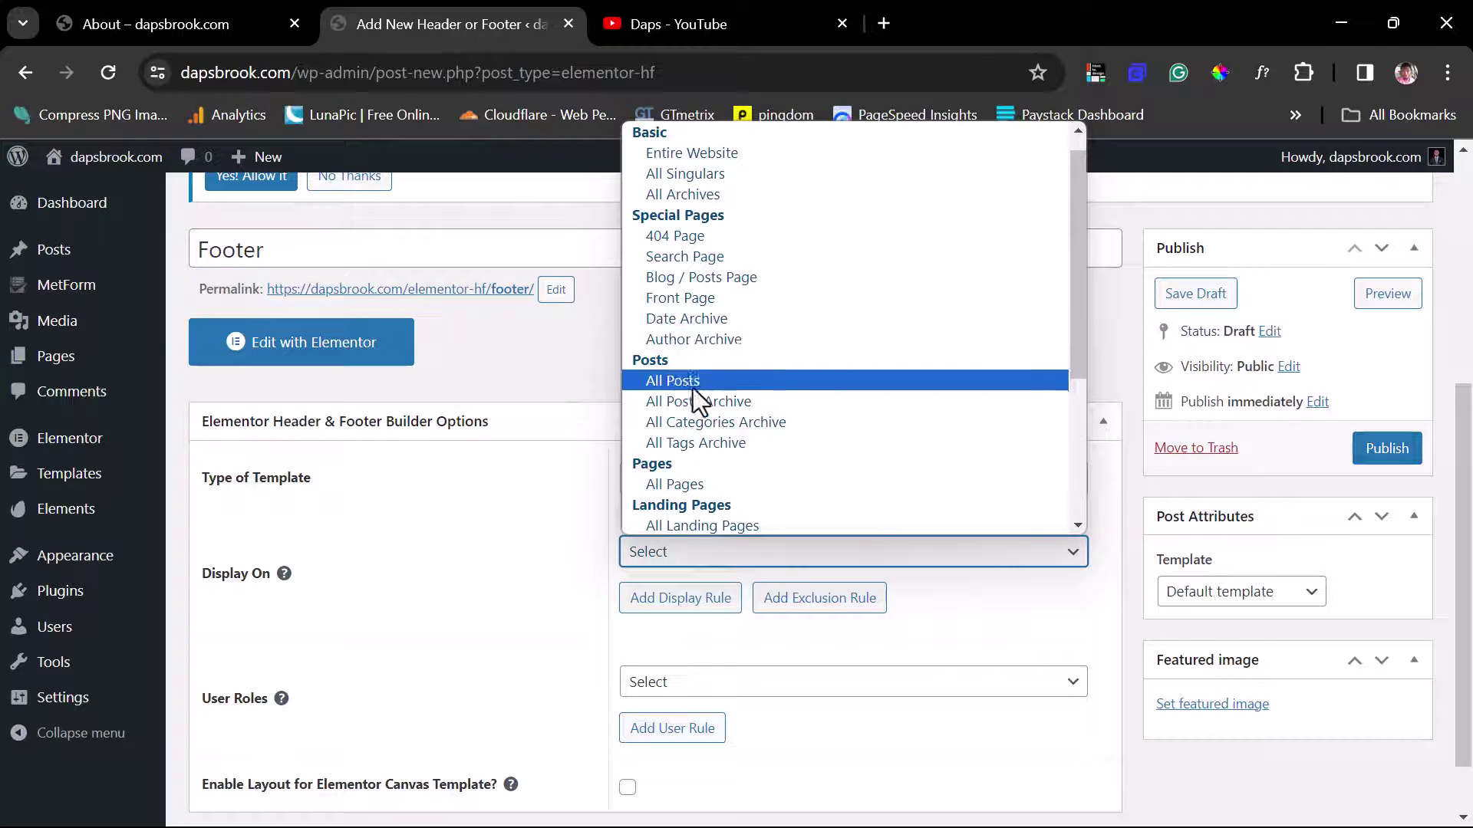
left_click(688, 491)
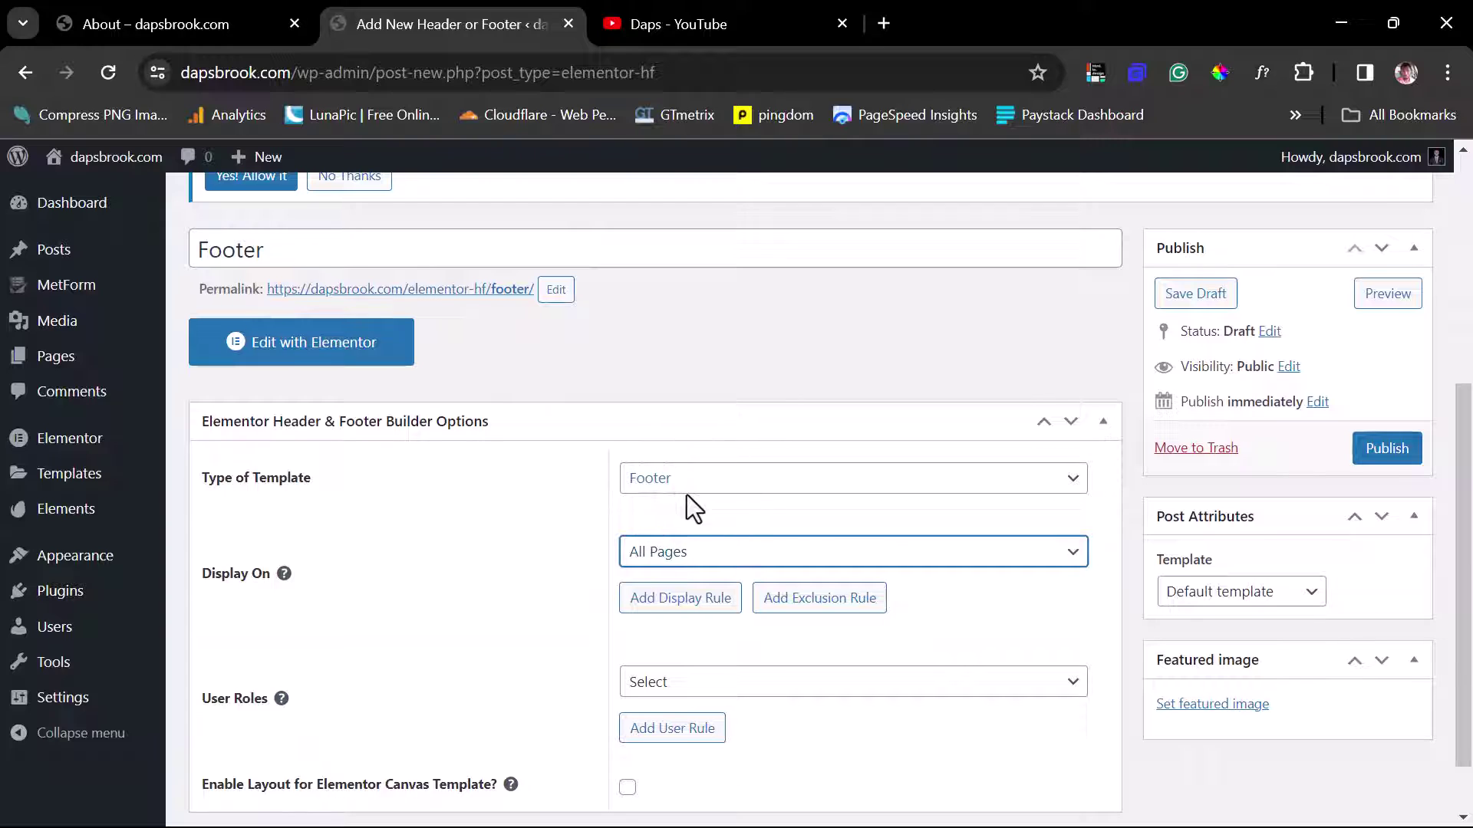
scroll(687, 495, "down", 1)
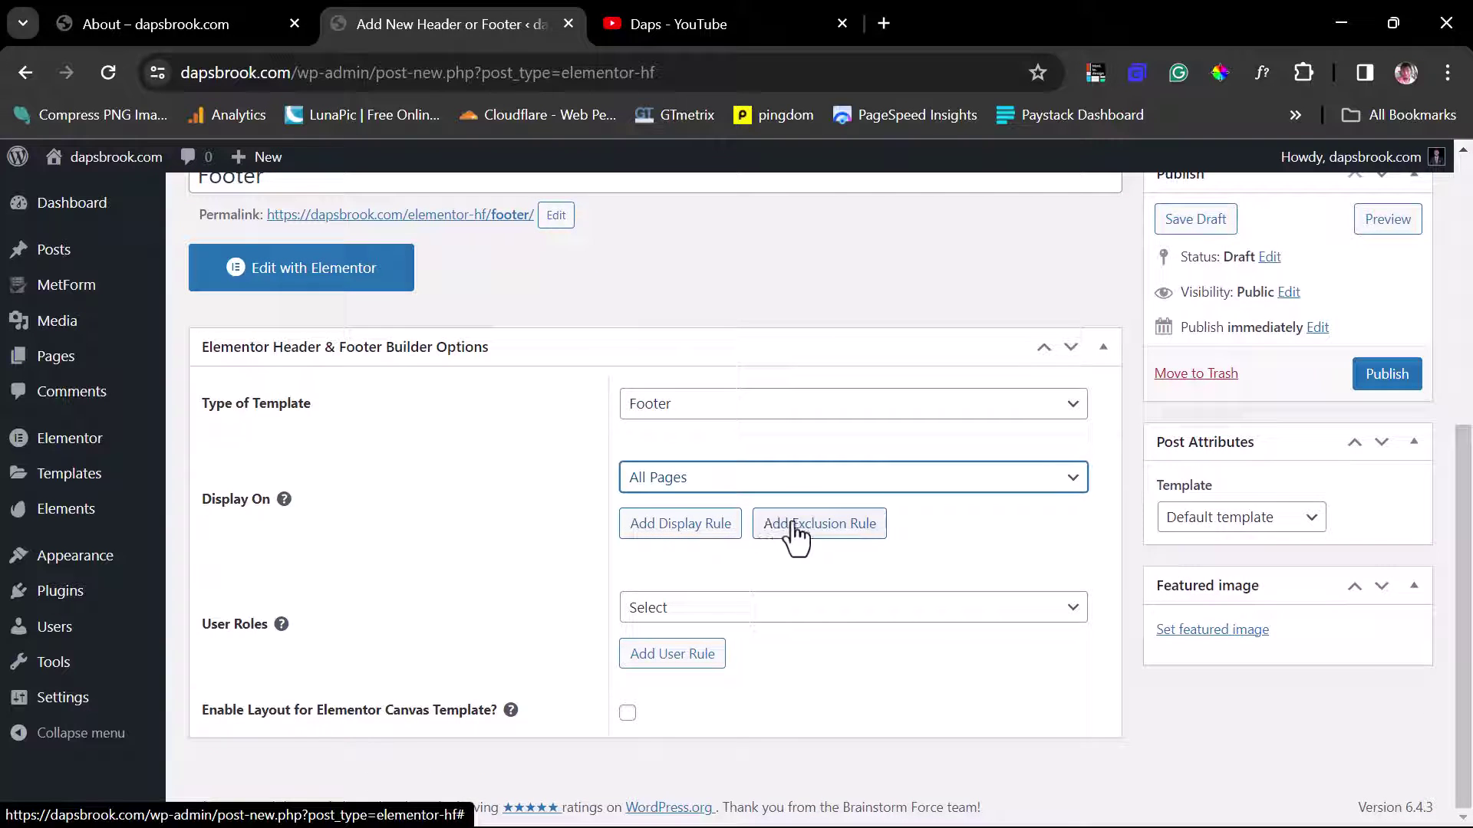
left_click(815, 529)
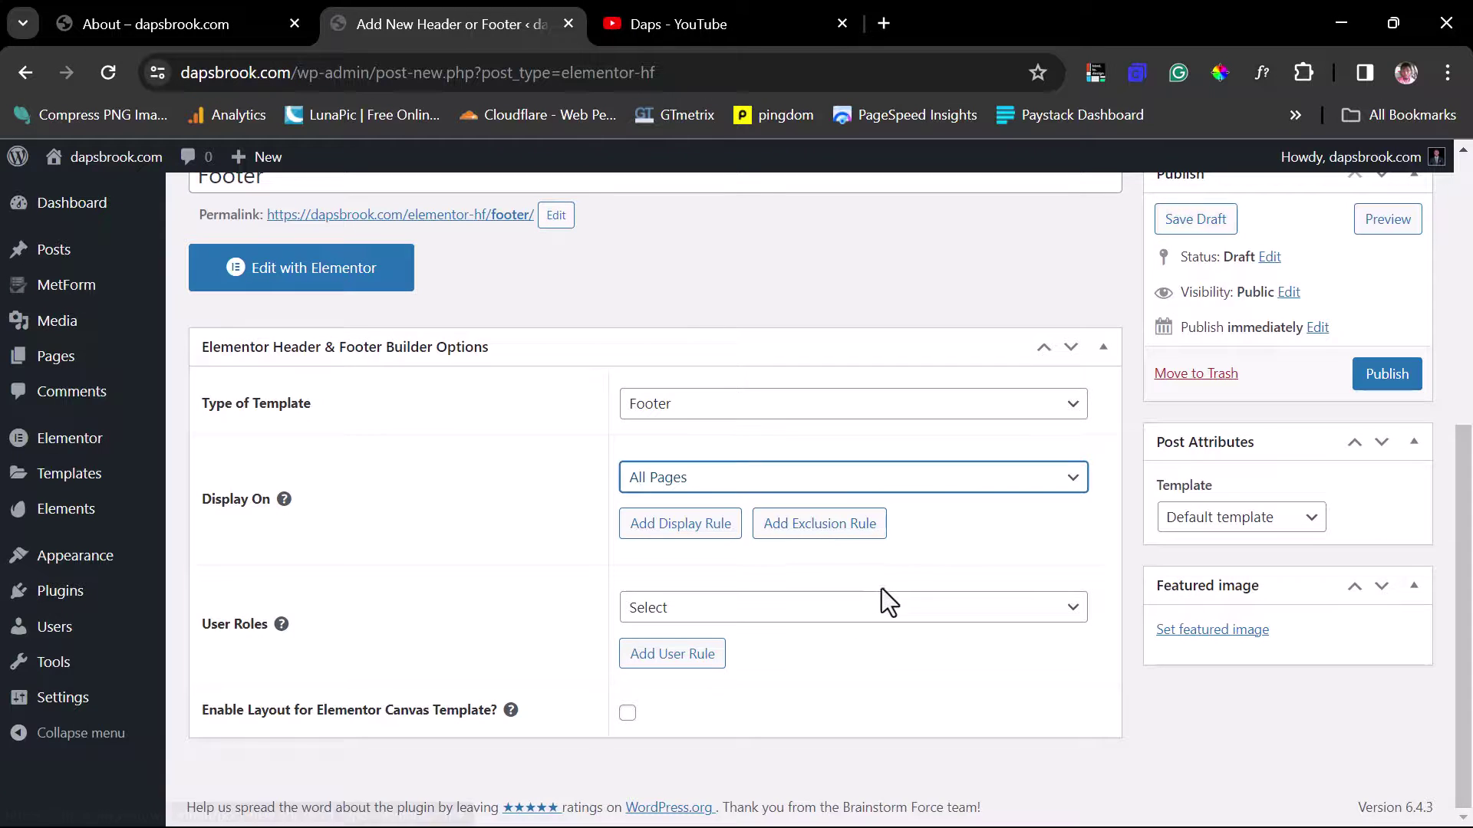
left_click(875, 623)
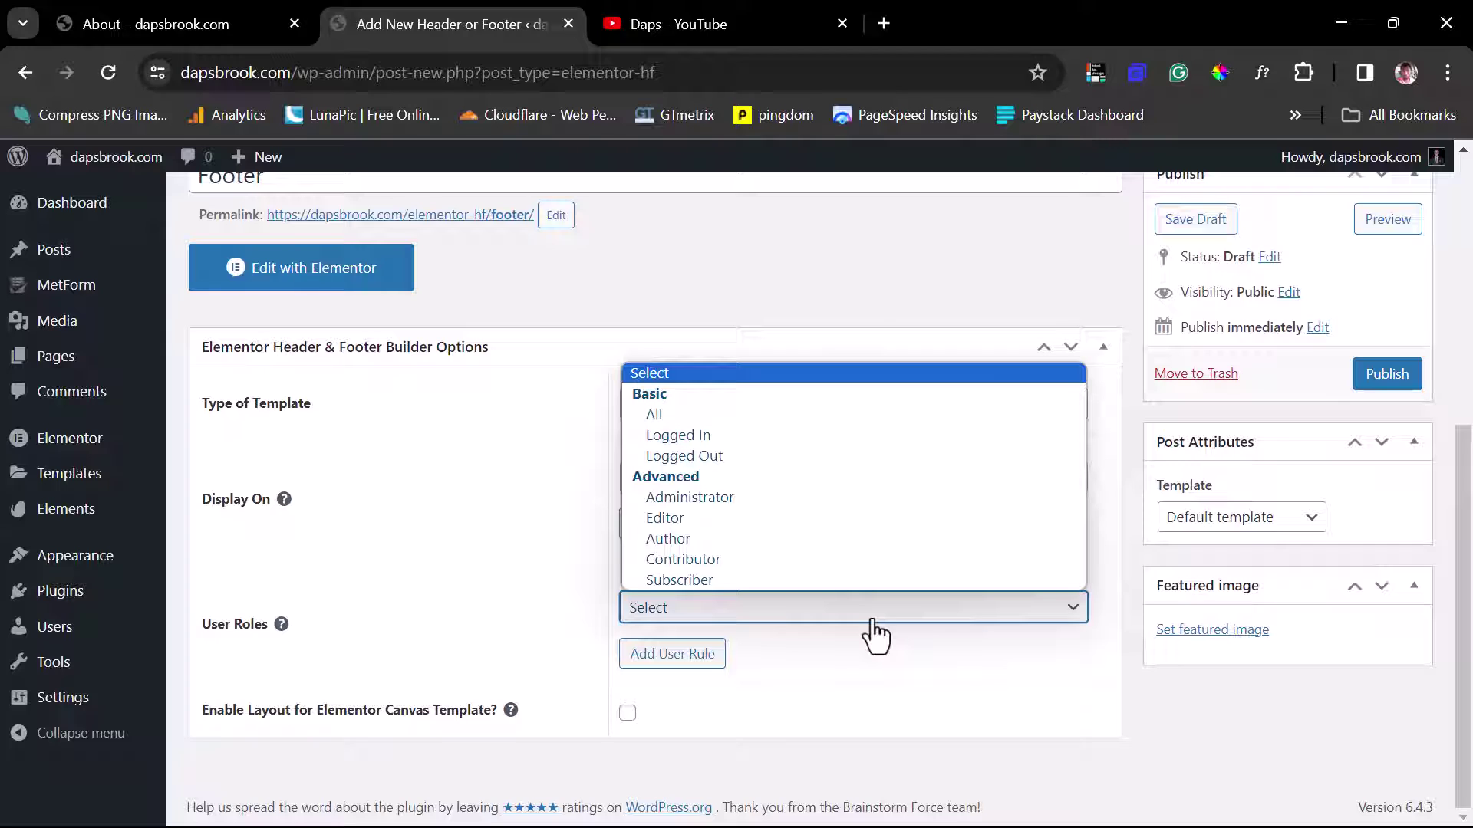
left_click(878, 643)
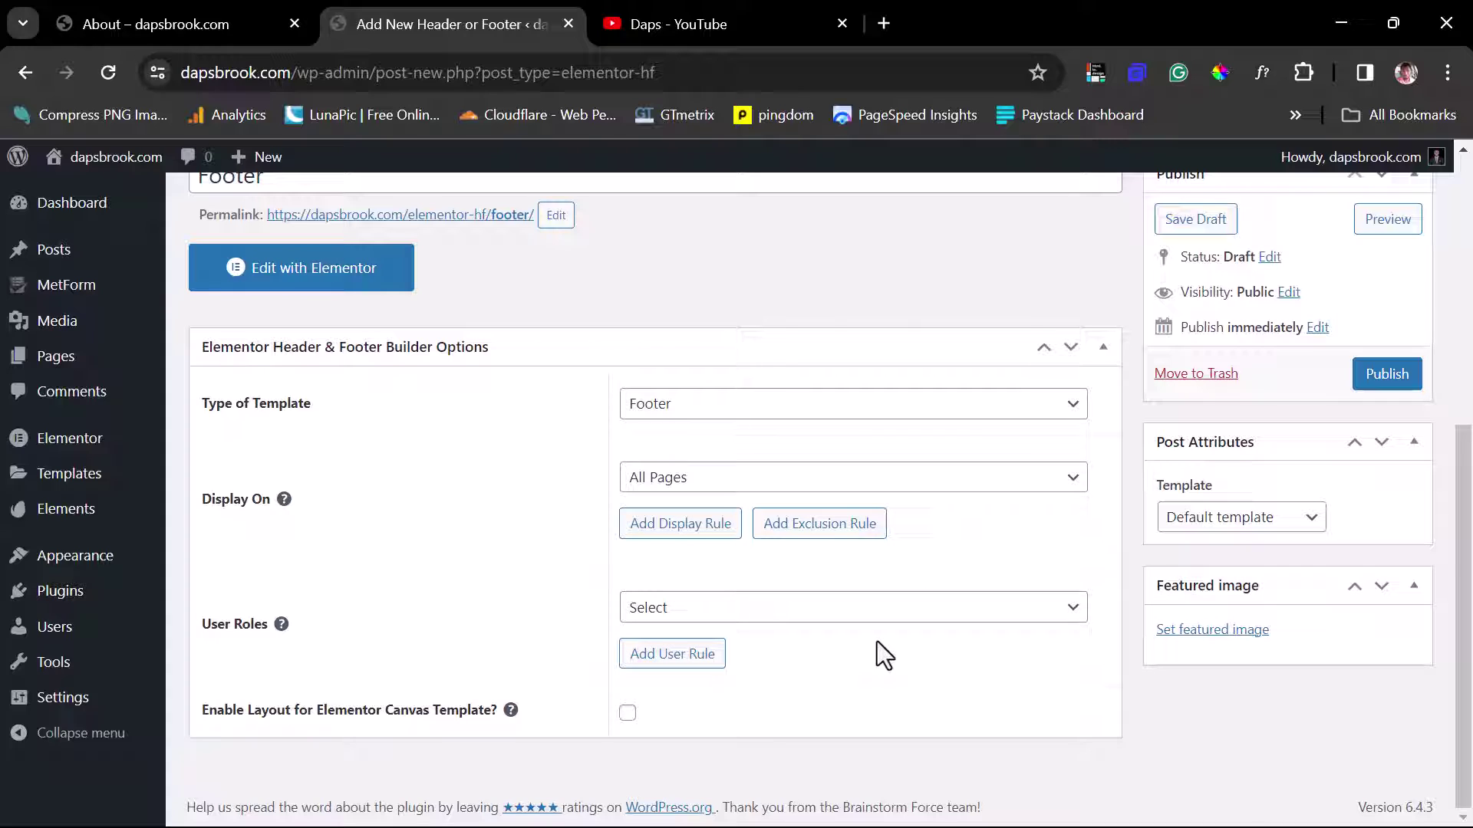
Publish the Footer template and open it in the Elementor editor
left_click(1381, 379)
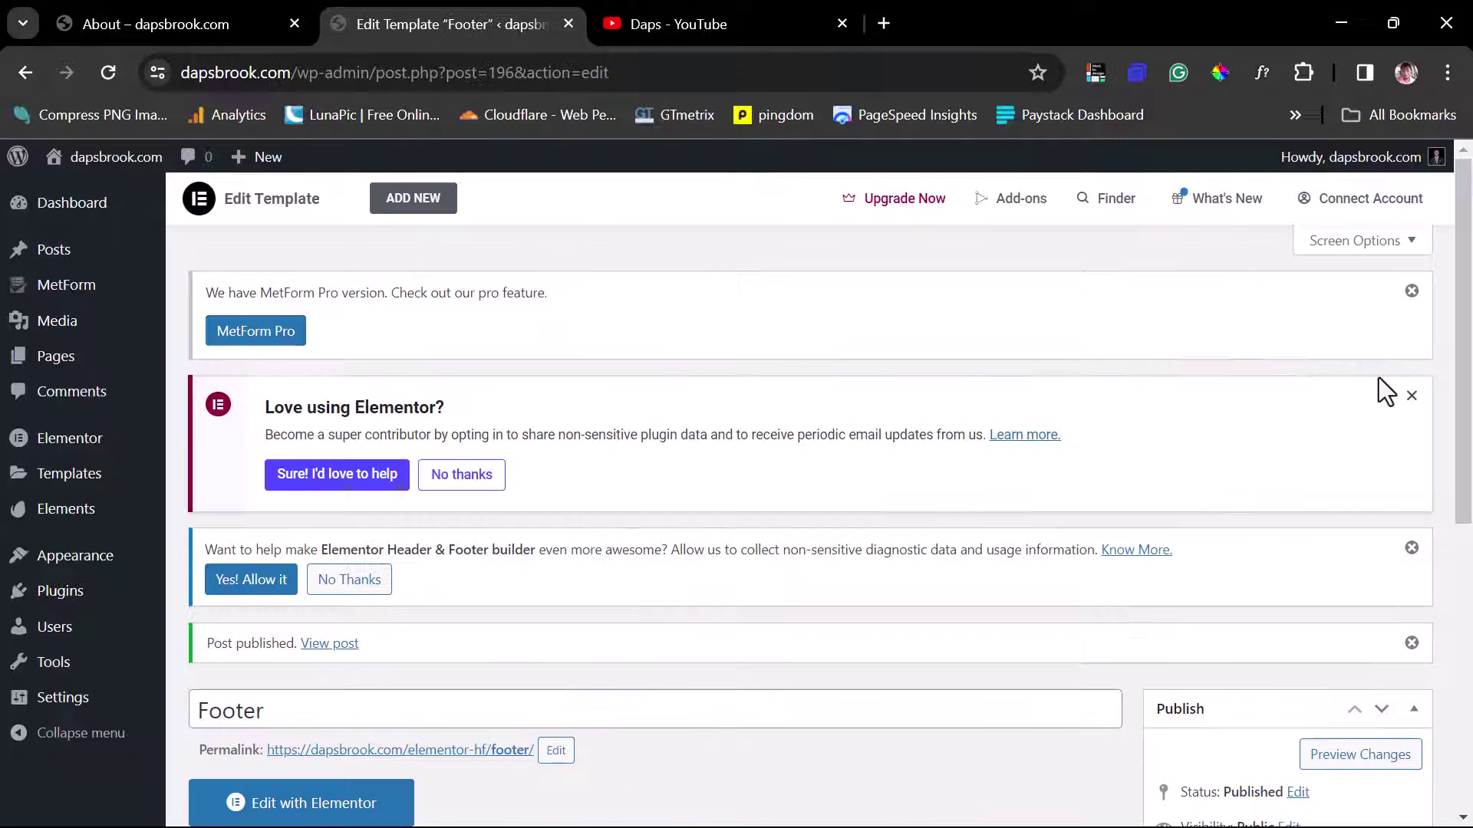
scroll(768, 453, "down", 3)
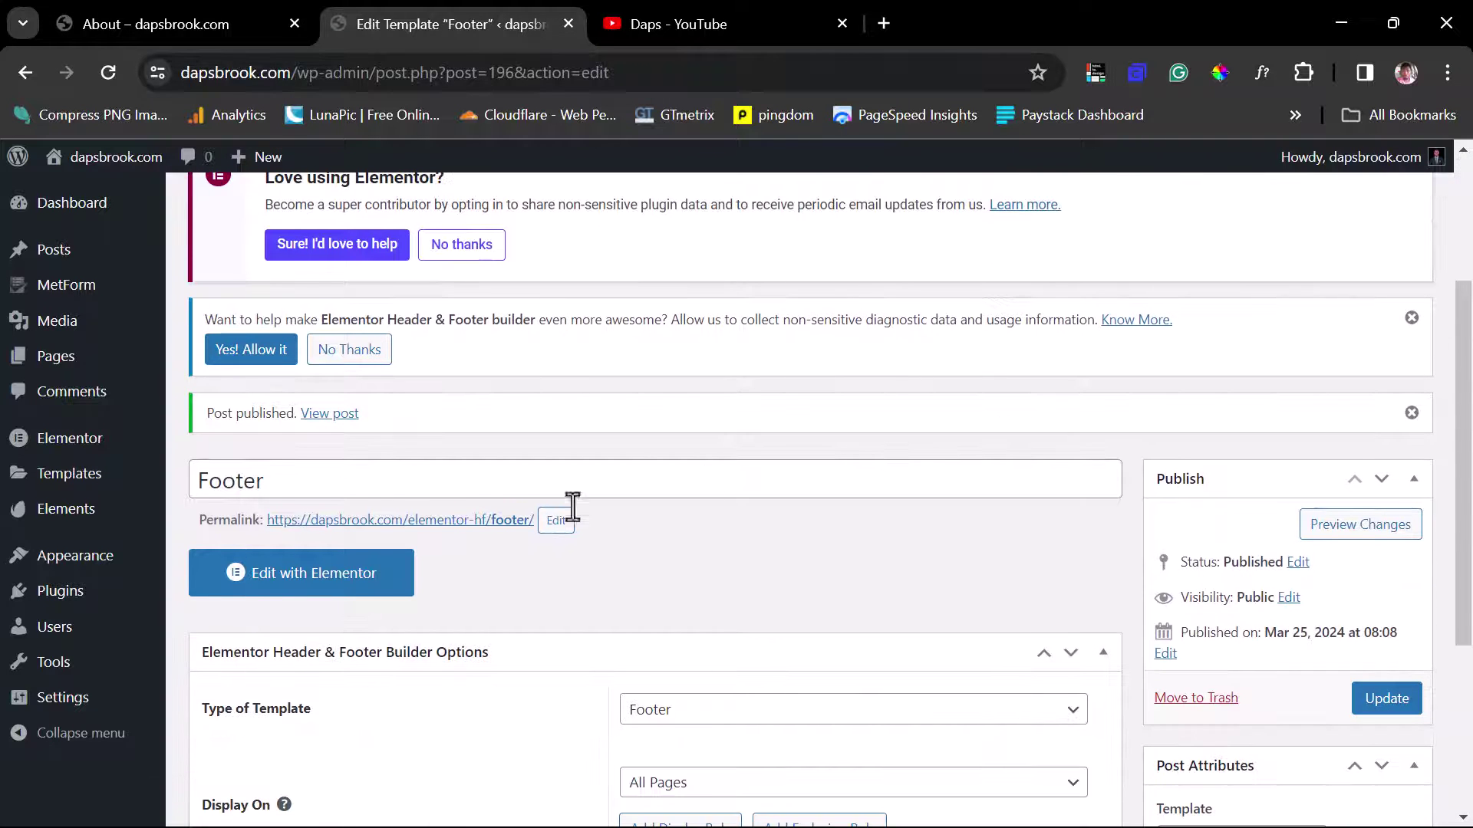
left_click(311, 585)
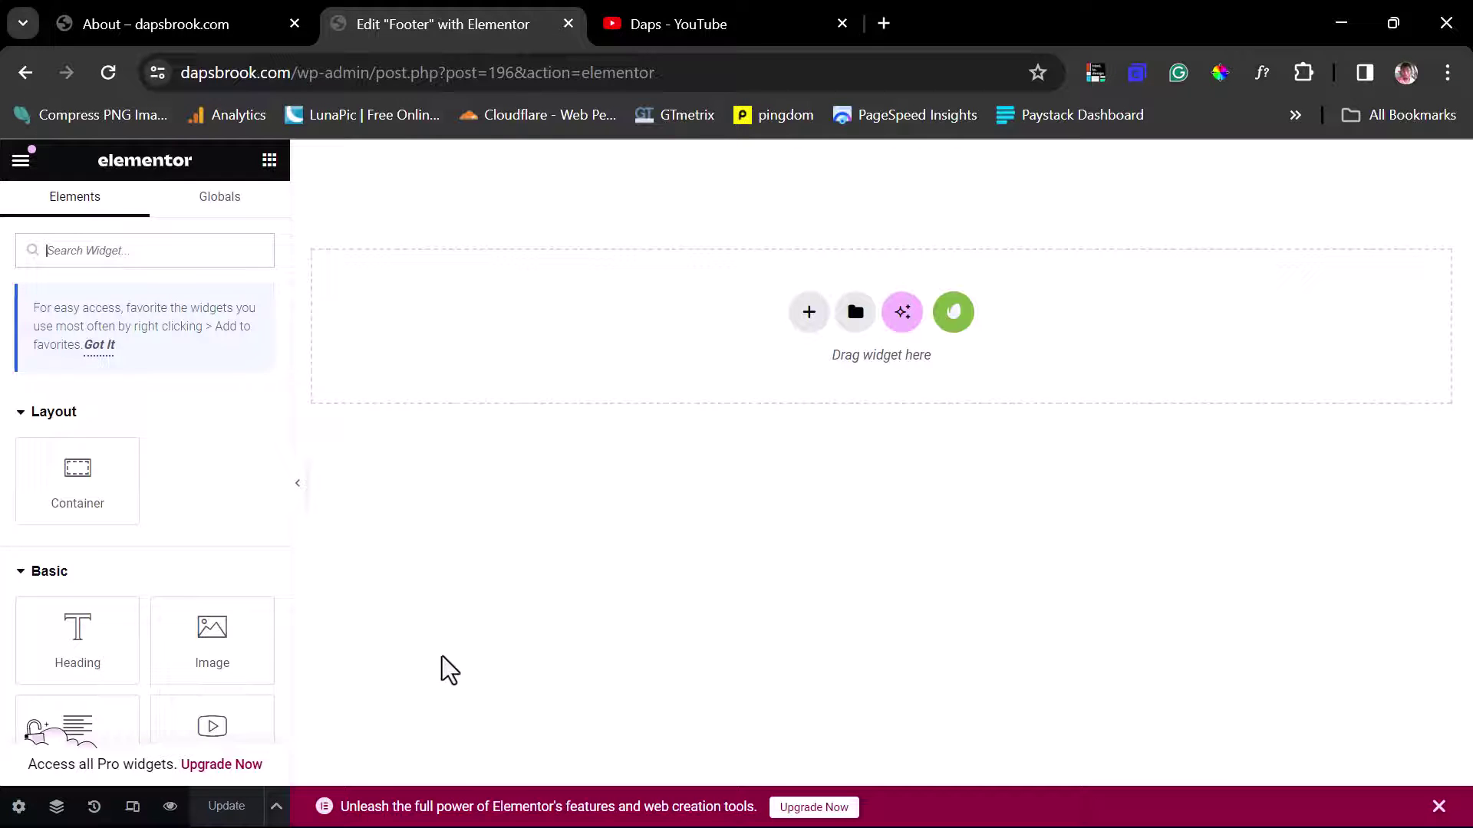
Open the Envato Elements template library from the empty Footer canvas
scroll(149, 515, "down", 10)
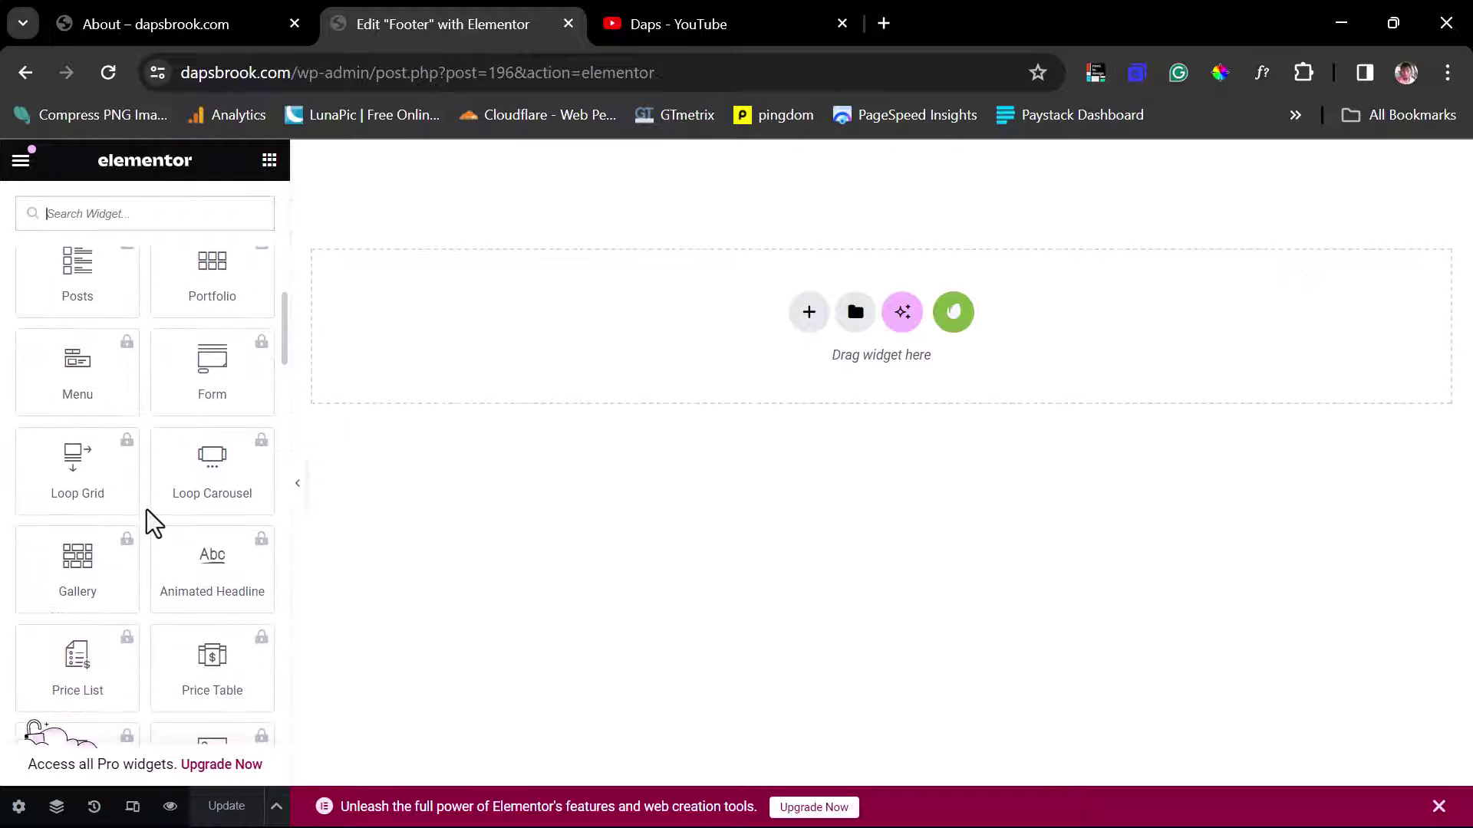
scroll(151, 523, "up", 5)
scroll(151, 523, "up", 3)
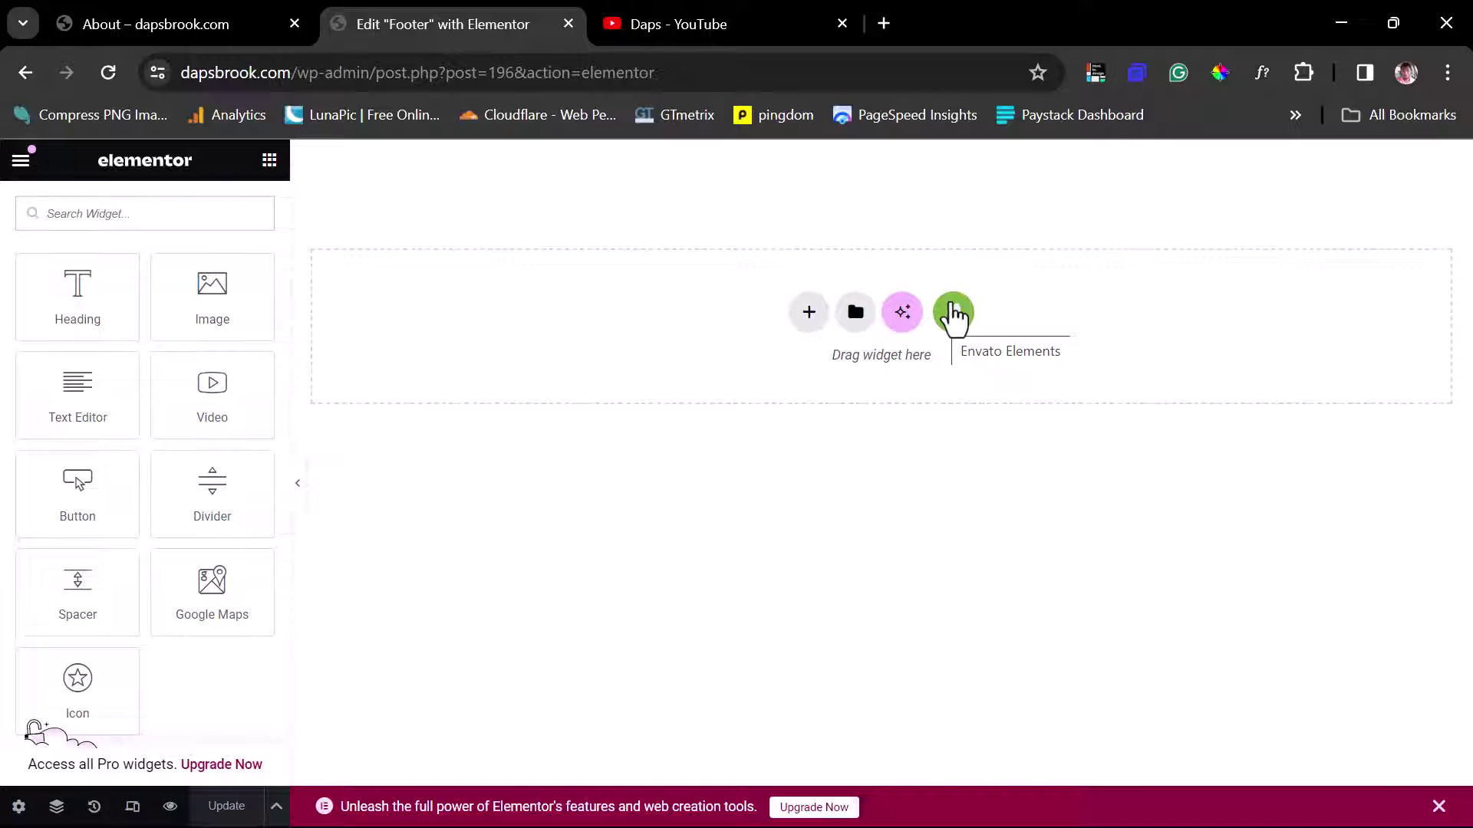
left_click(955, 318)
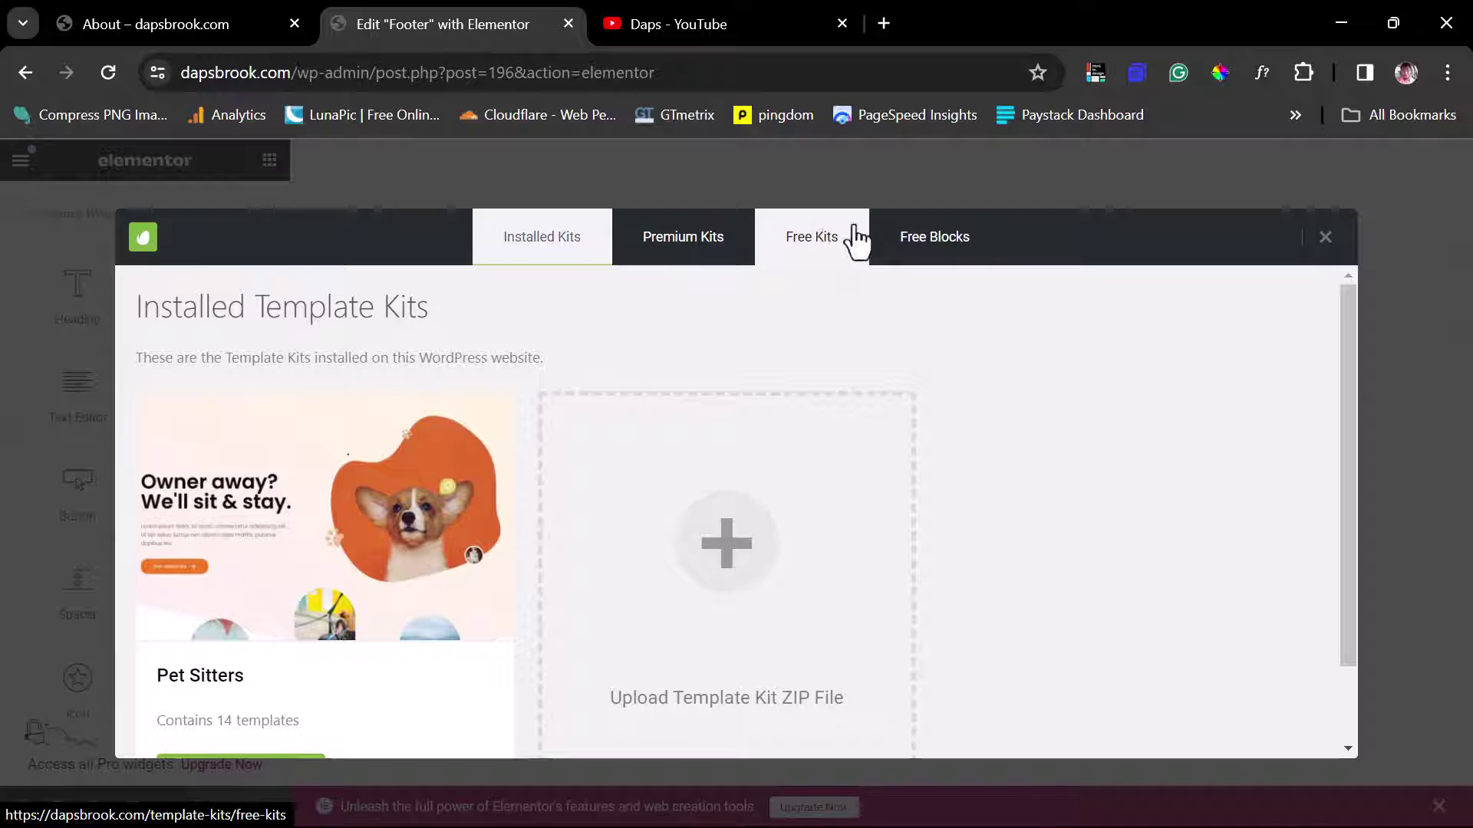
Insert the first dark footer from Envato's Free Blocks Footer category
left_click(948, 265)
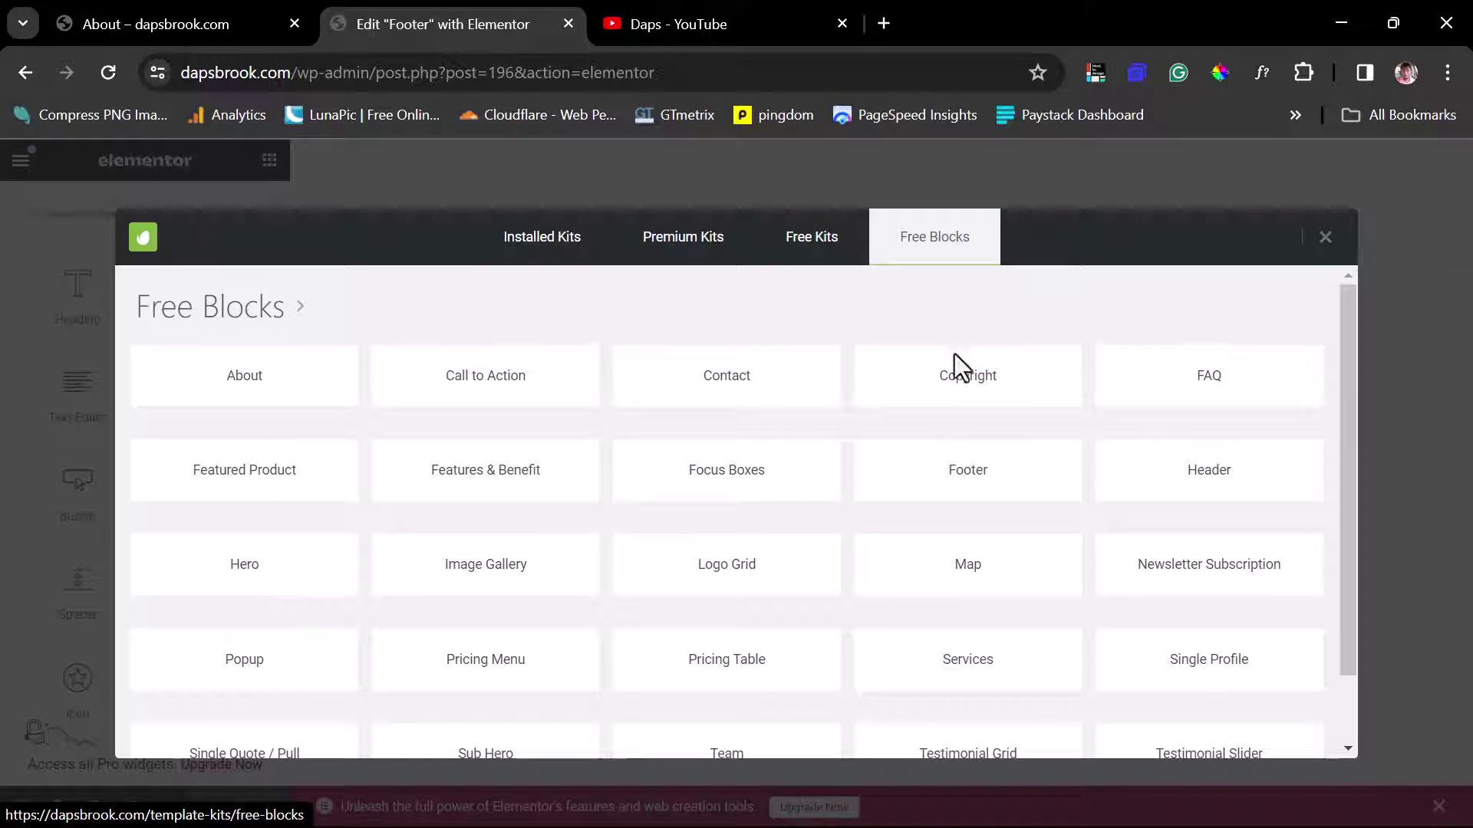
left_click(968, 473)
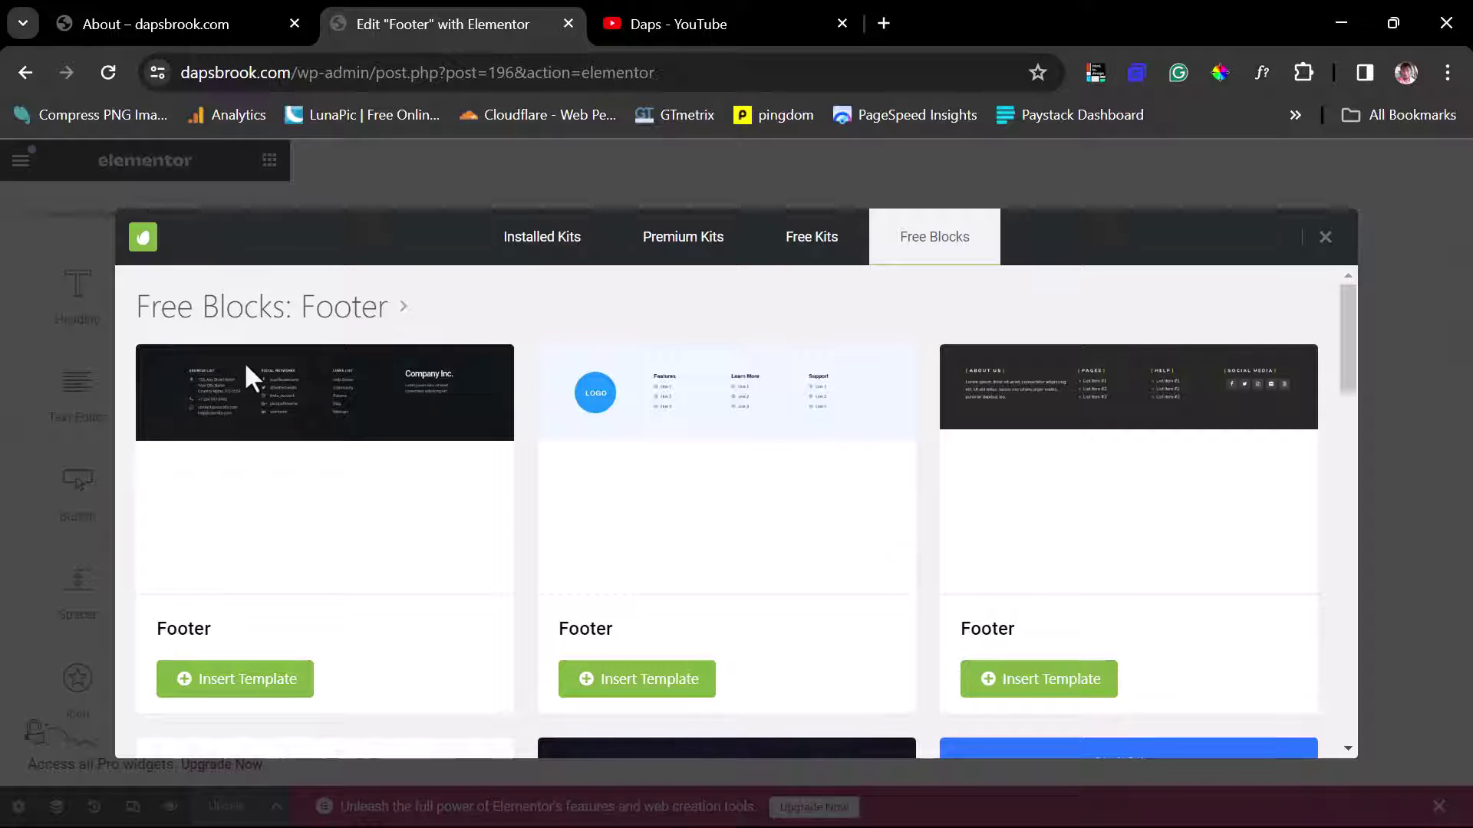
scroll(1166, 421, "down", 5)
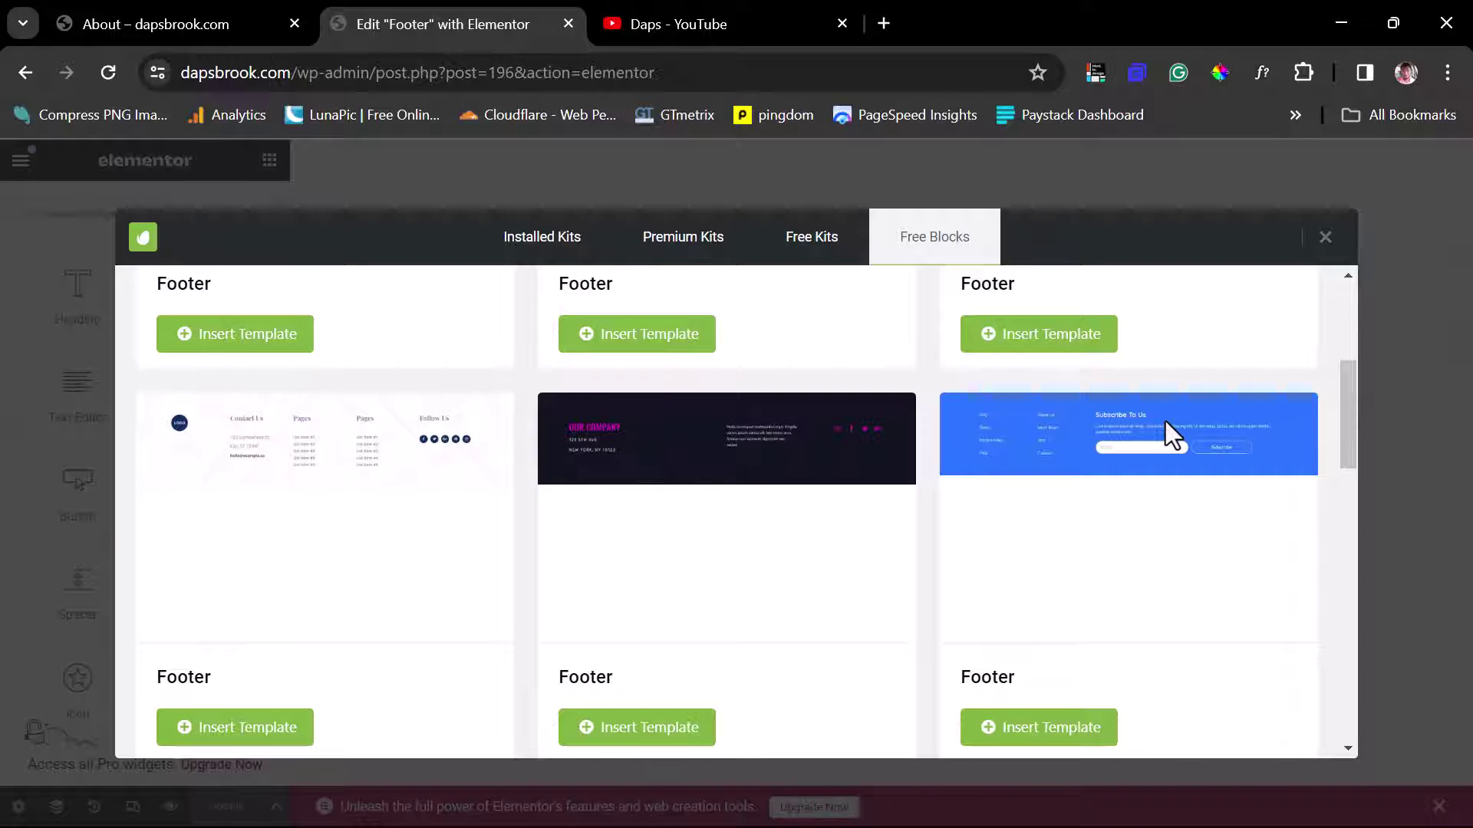
scroll(1171, 425, "down", 5)
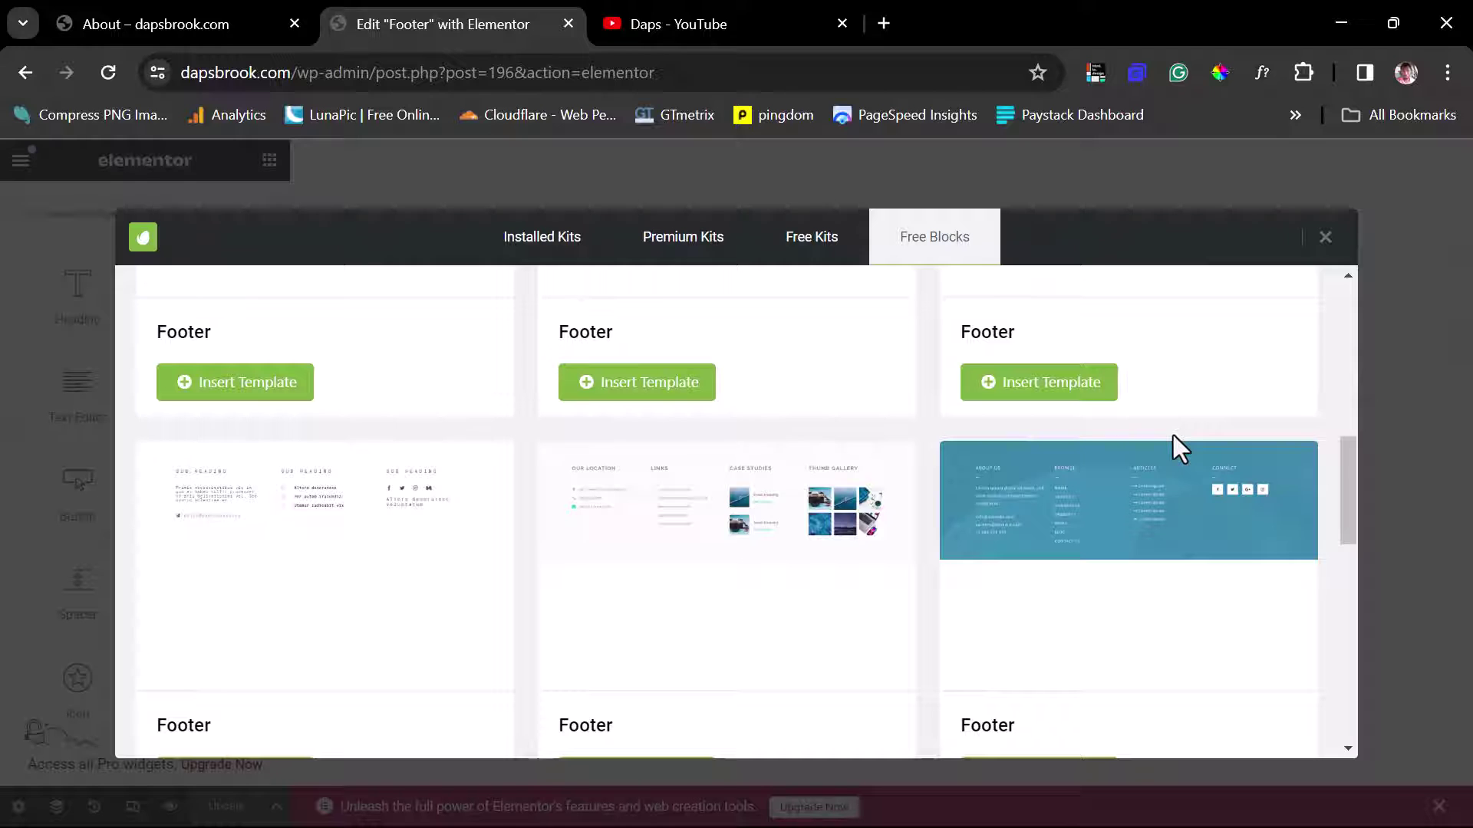
scroll(1172, 435, "down", 5)
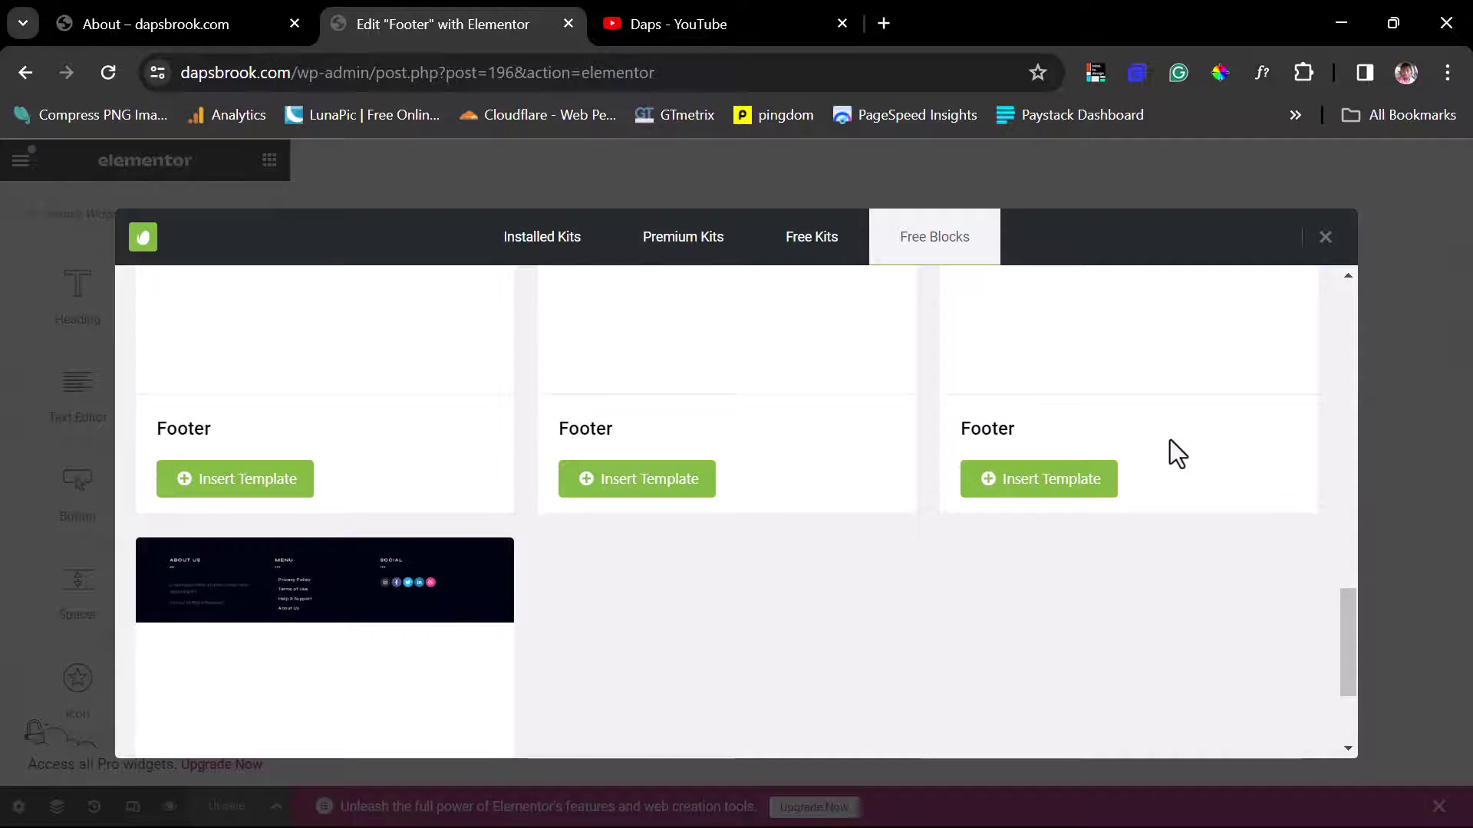
scroll(1164, 442, "up", 3)
scroll(1165, 443, "up", 5)
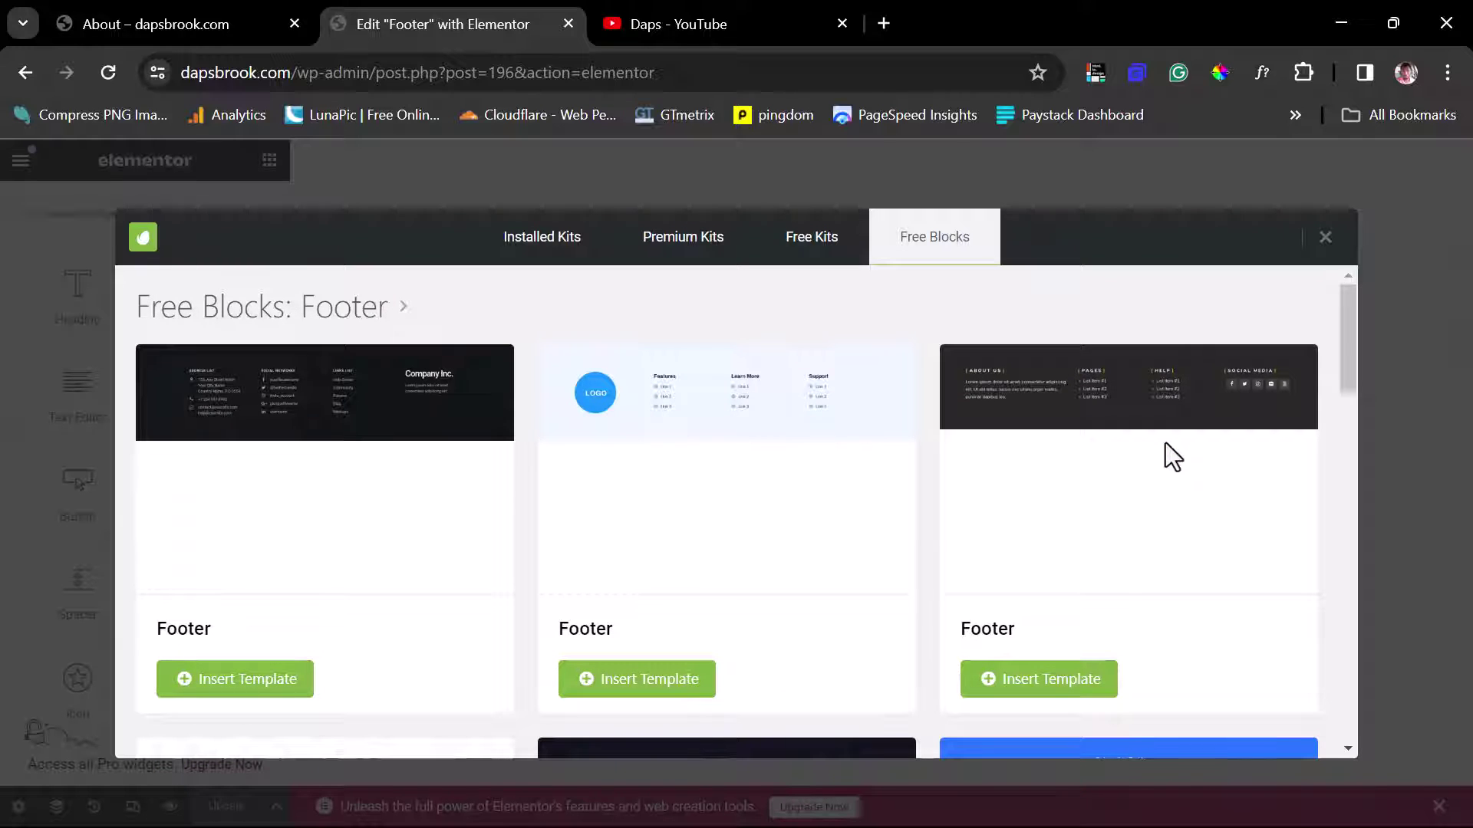
left_click(239, 682)
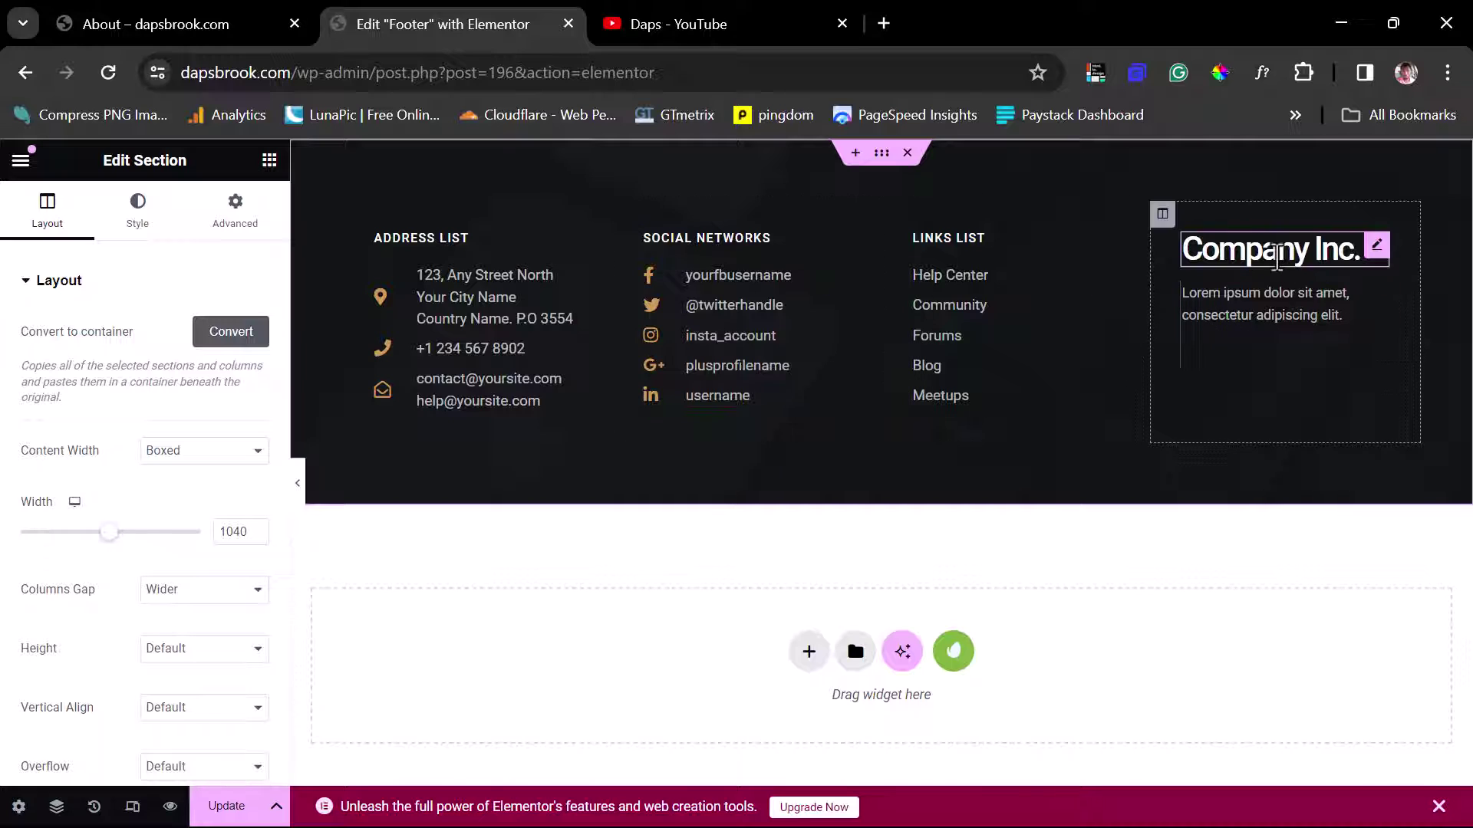
Inspect the Company Inc. heading and the Address List entry's text, icon and link settings
left_click(1272, 253)
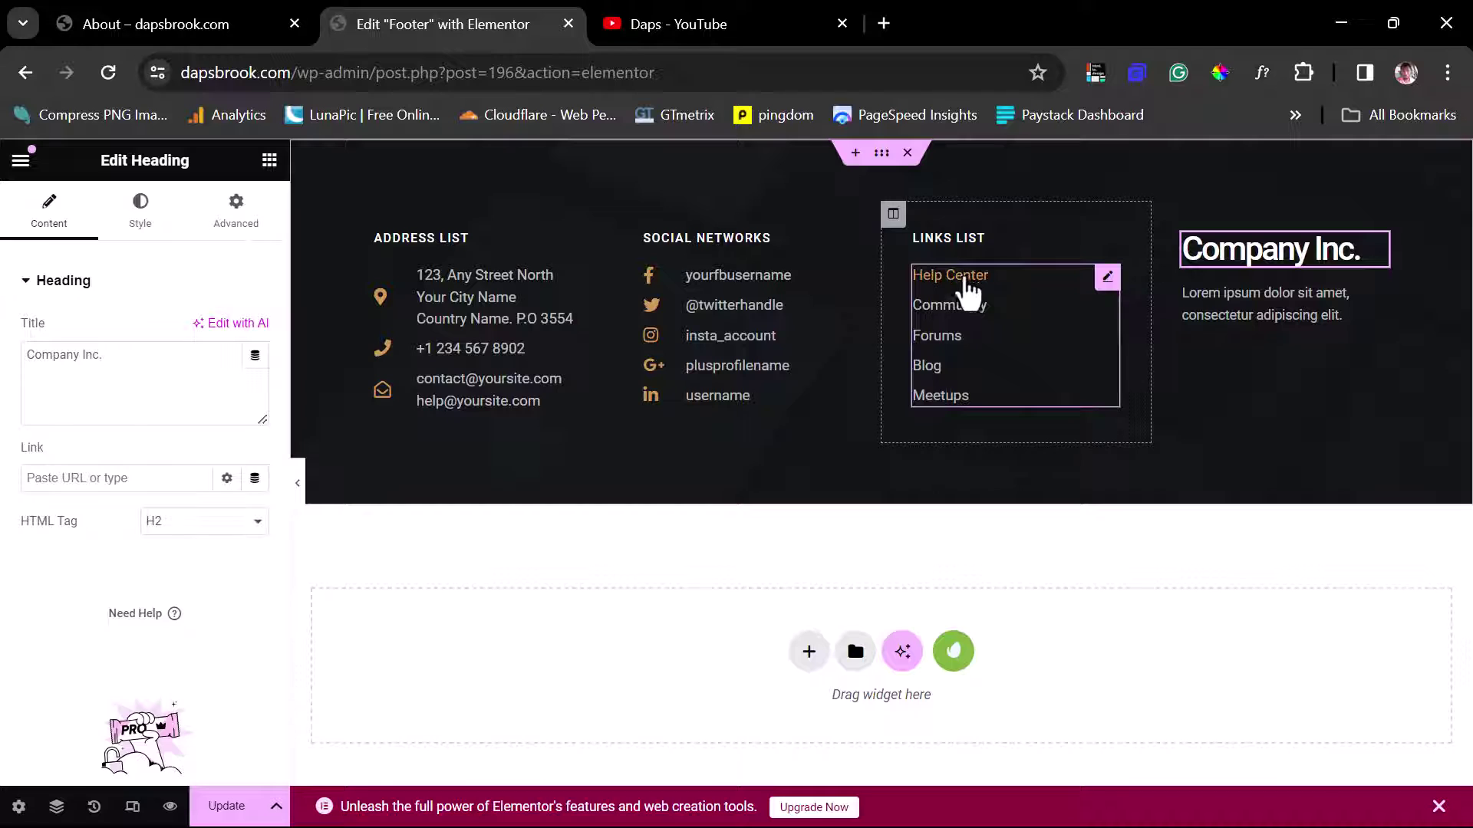
left_click(464, 344)
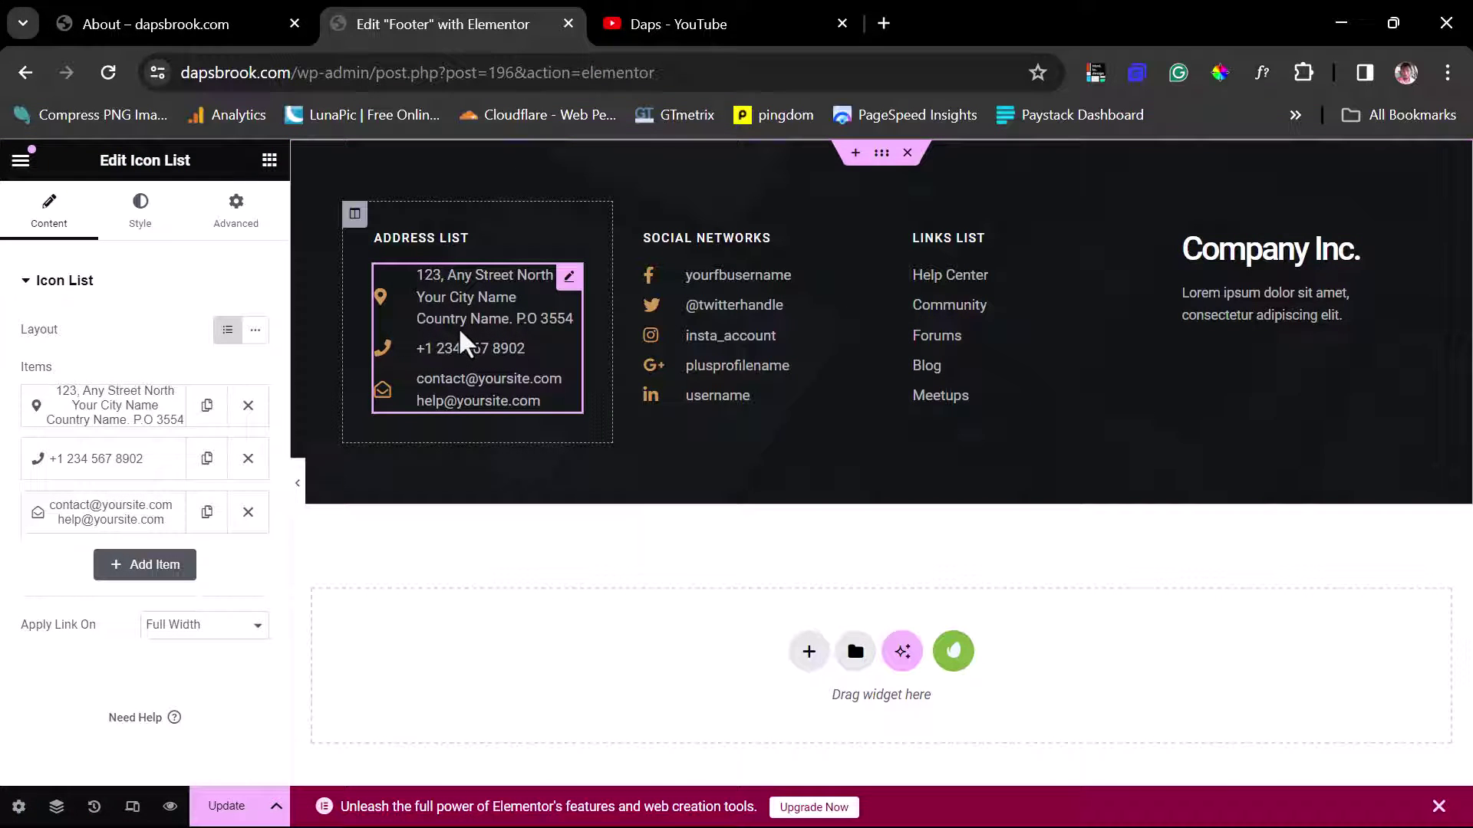
left_click(102, 419)
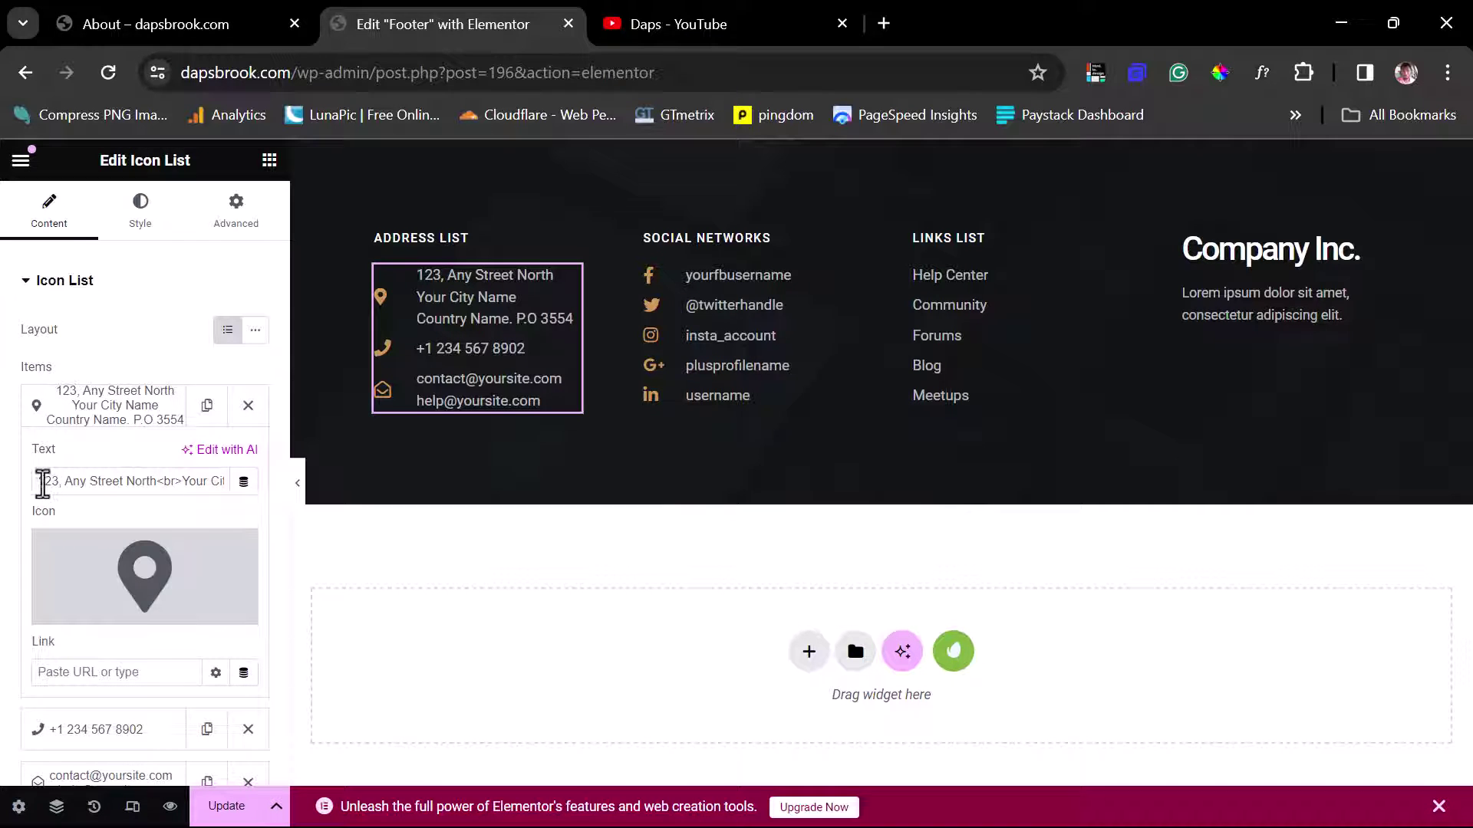
Collapse the address entry unchanged, update the footer template, and switch to the About tab
mouse_move(148, 552)
left_click(89, 417)
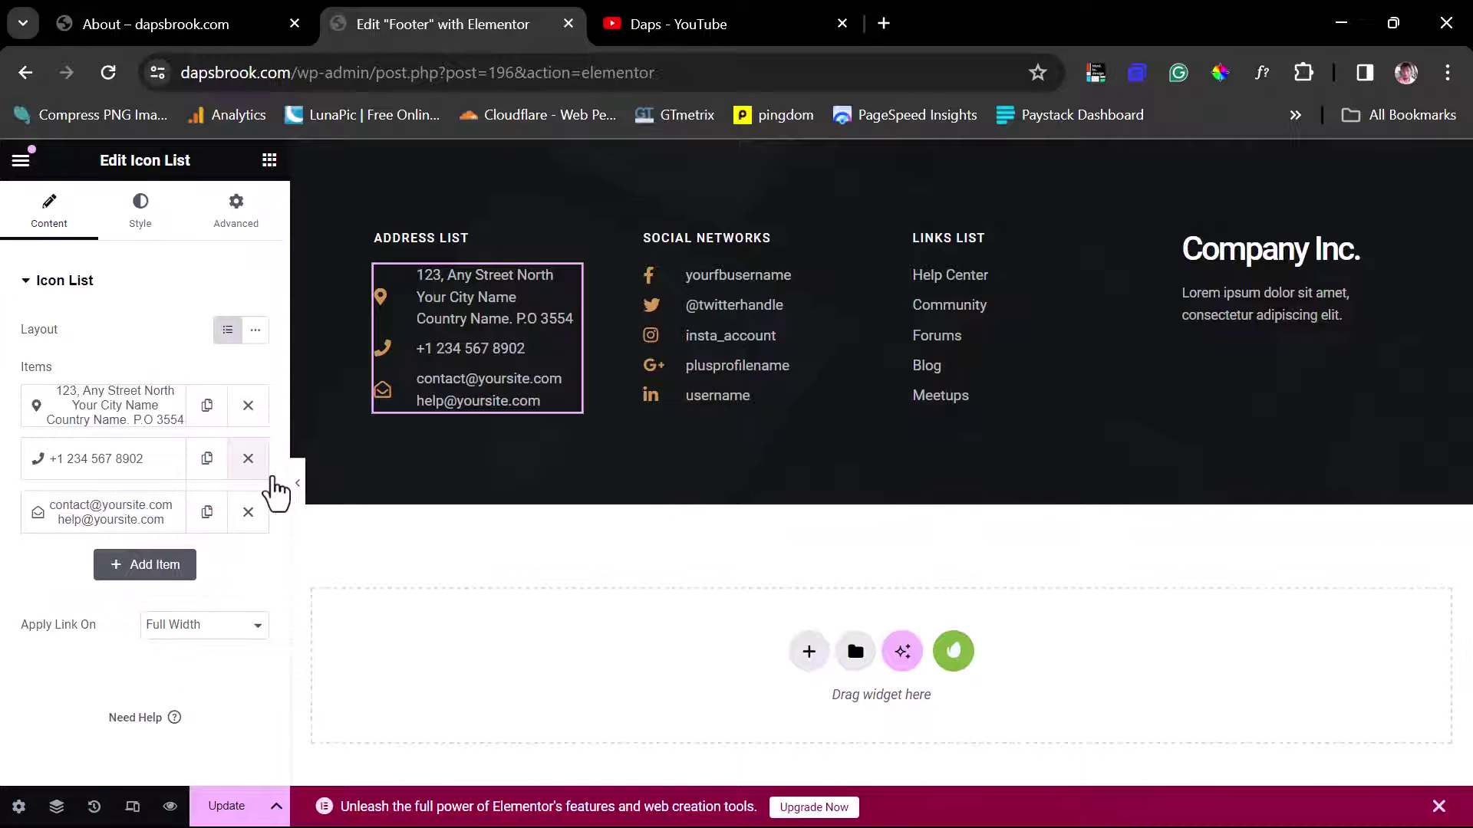
left_click(228, 811)
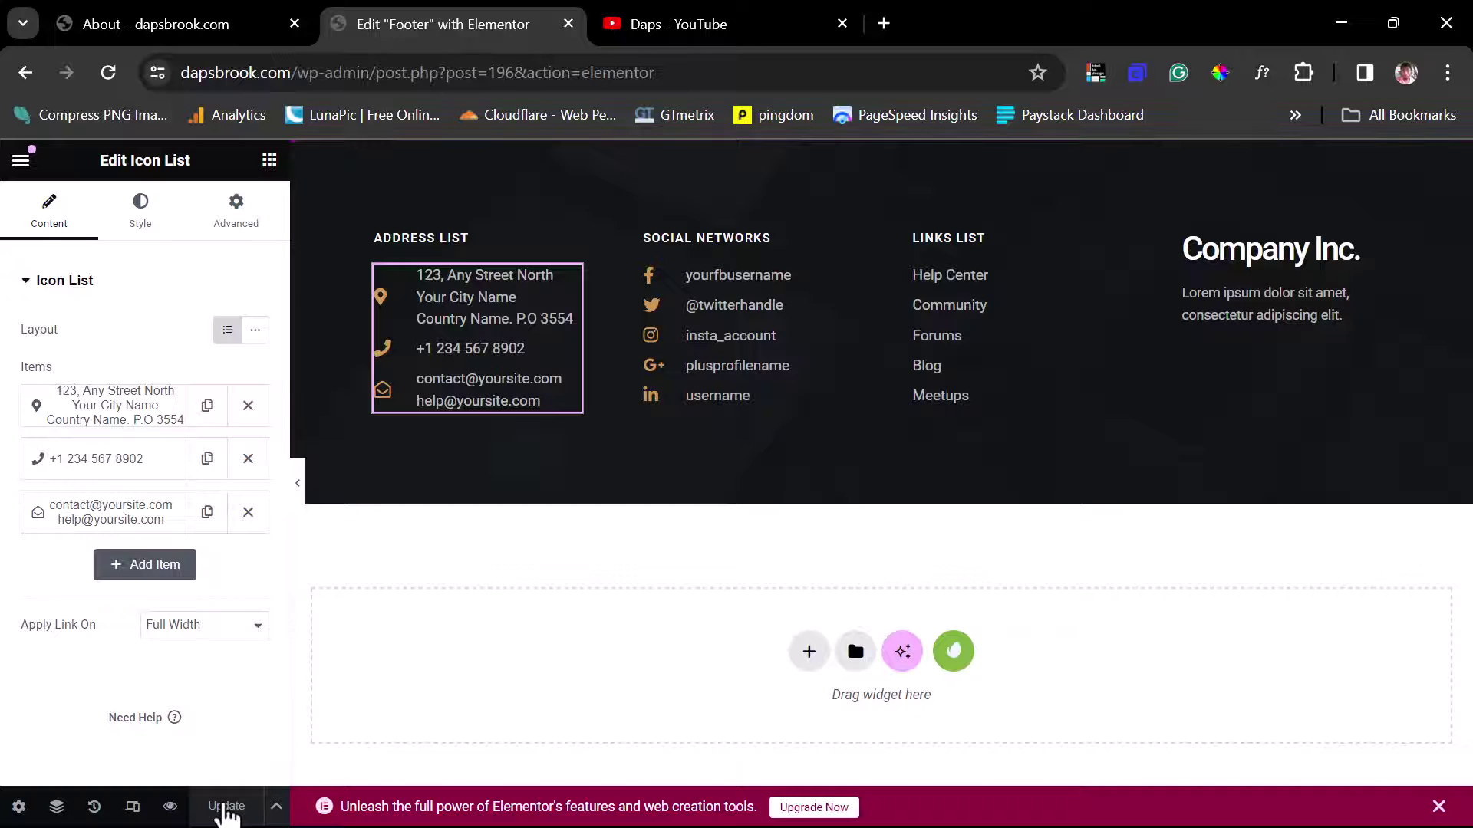
left_click(150, 31)
Reload the About page to see the new dark footer, then confirm it on the Services page
left_click(105, 81)
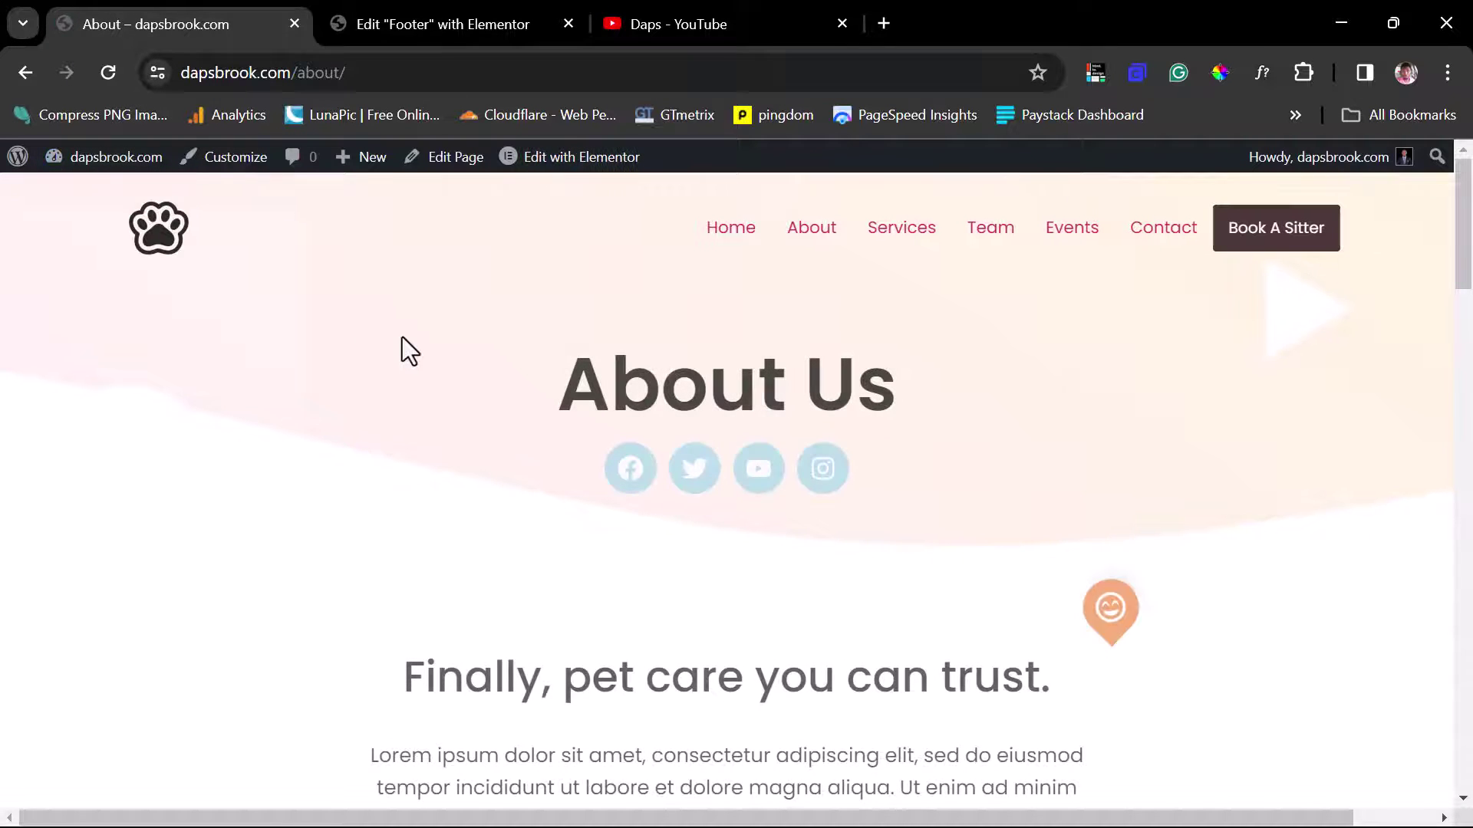
scroll(403, 338, "down", 10)
scroll(407, 339, "down", 10)
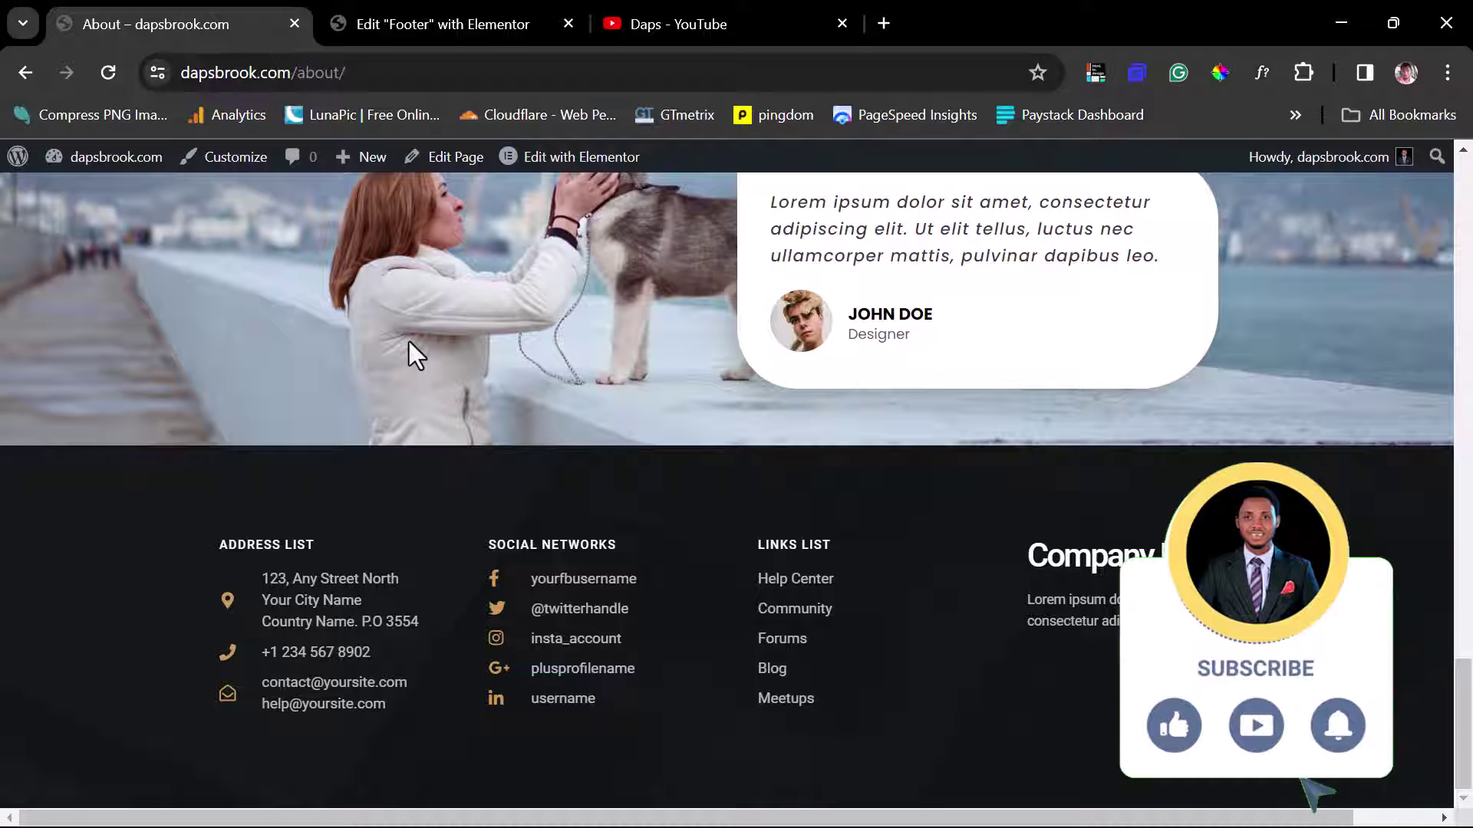
scroll(413, 342, "up", 15)
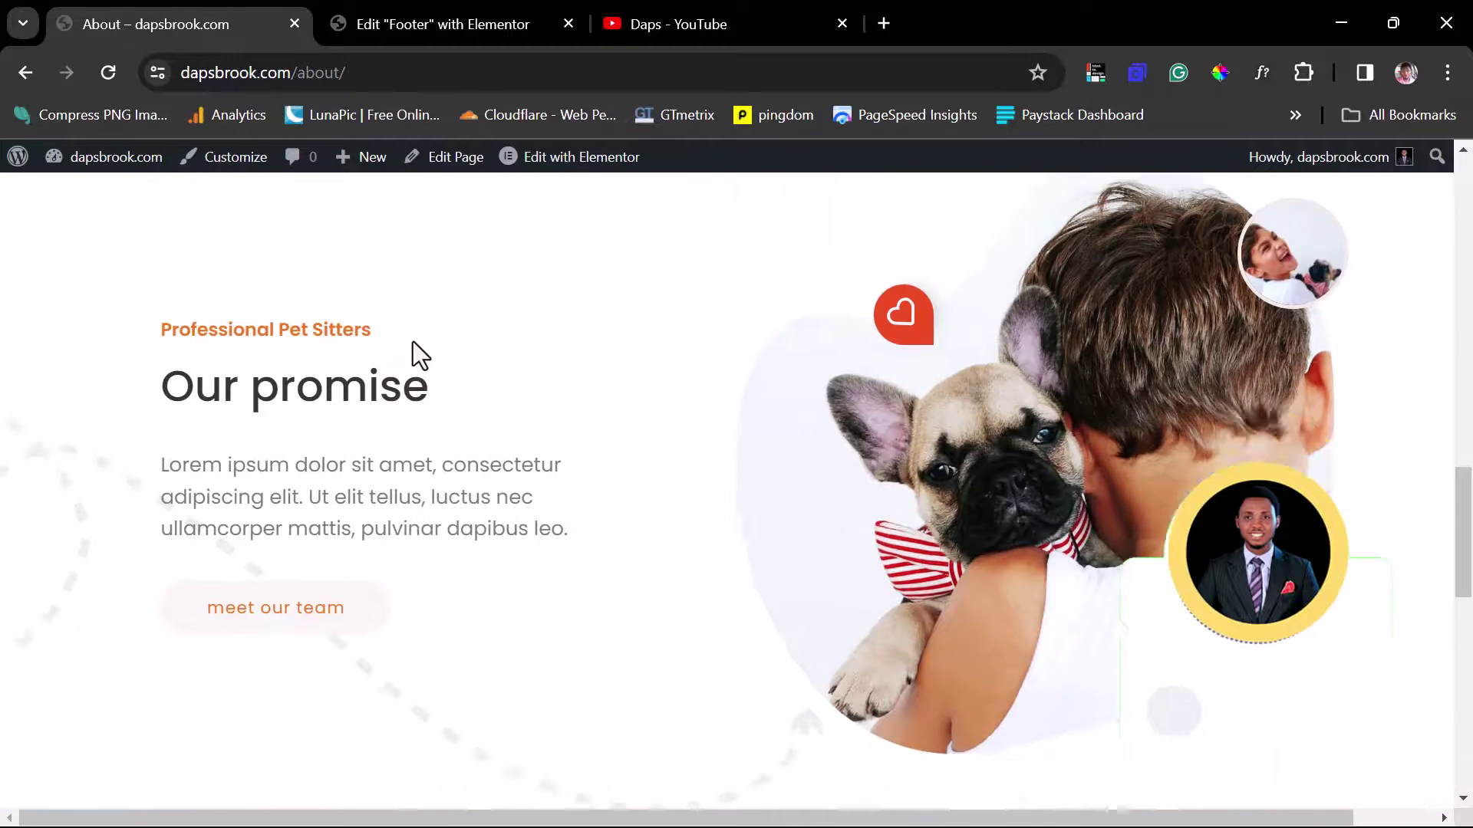
scroll(413, 342, "up", 10)
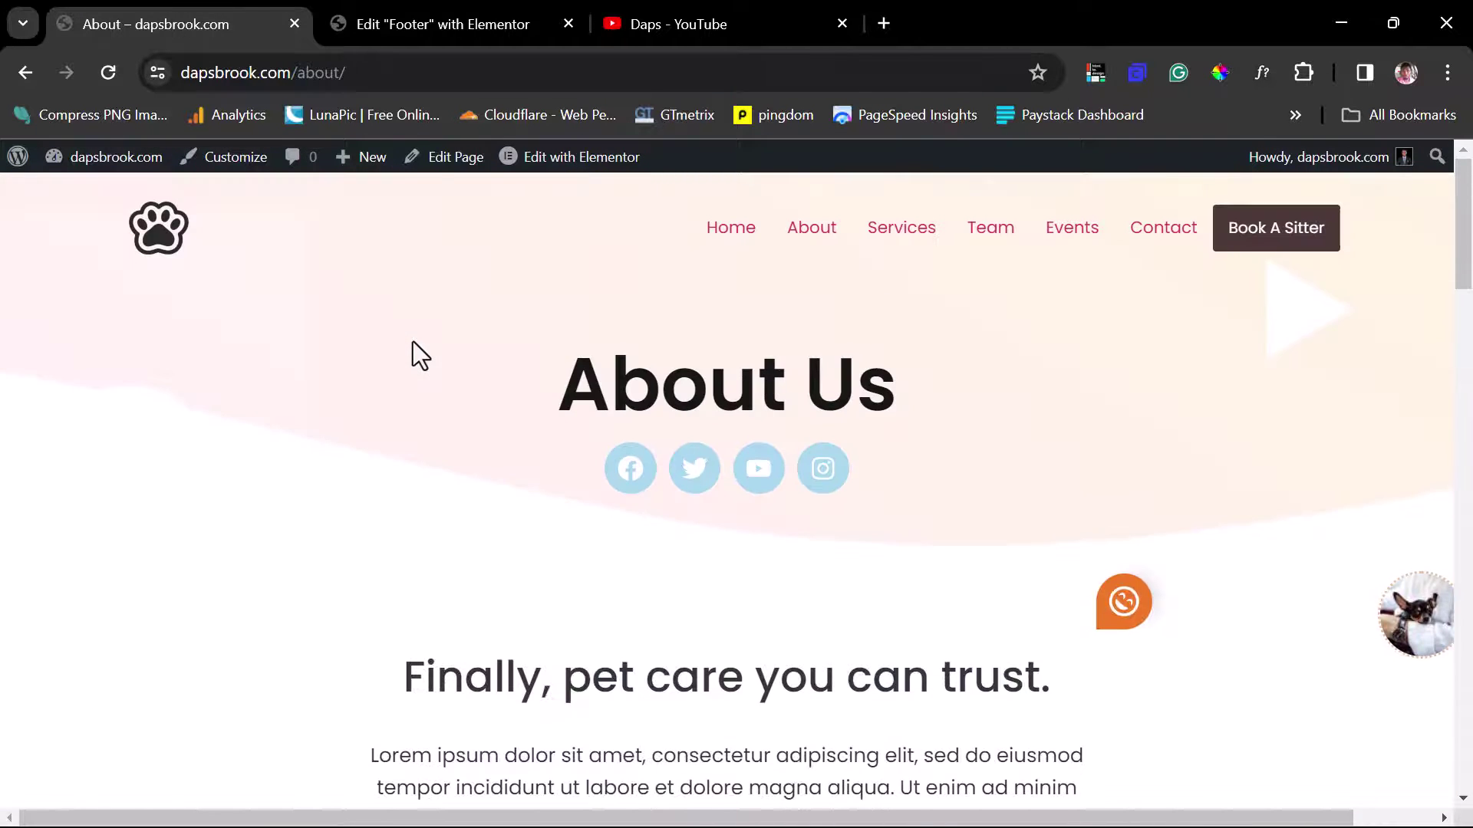
left_click(911, 231)
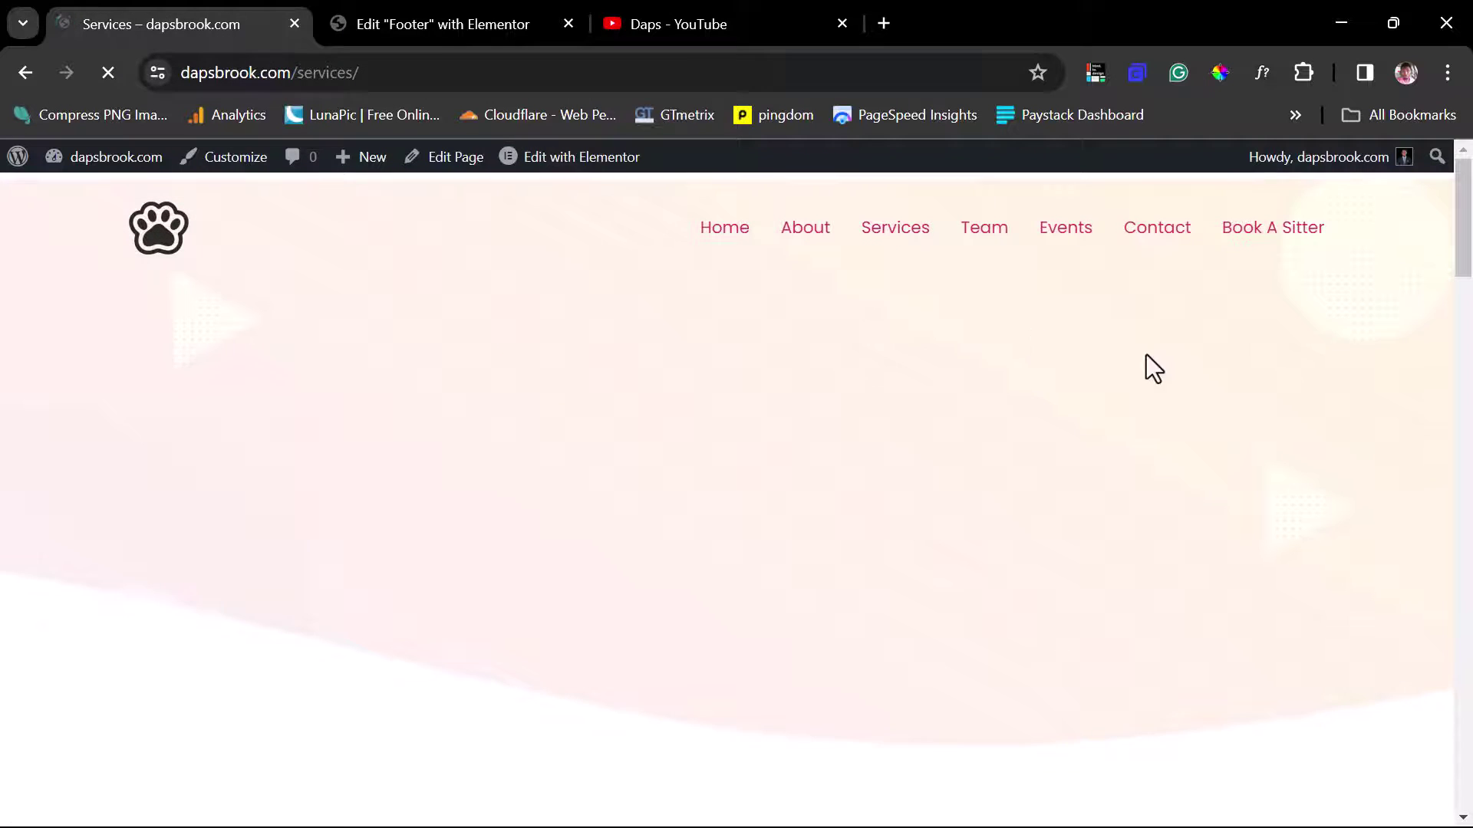
left_click_drag(1465, 230, 1465, 759)
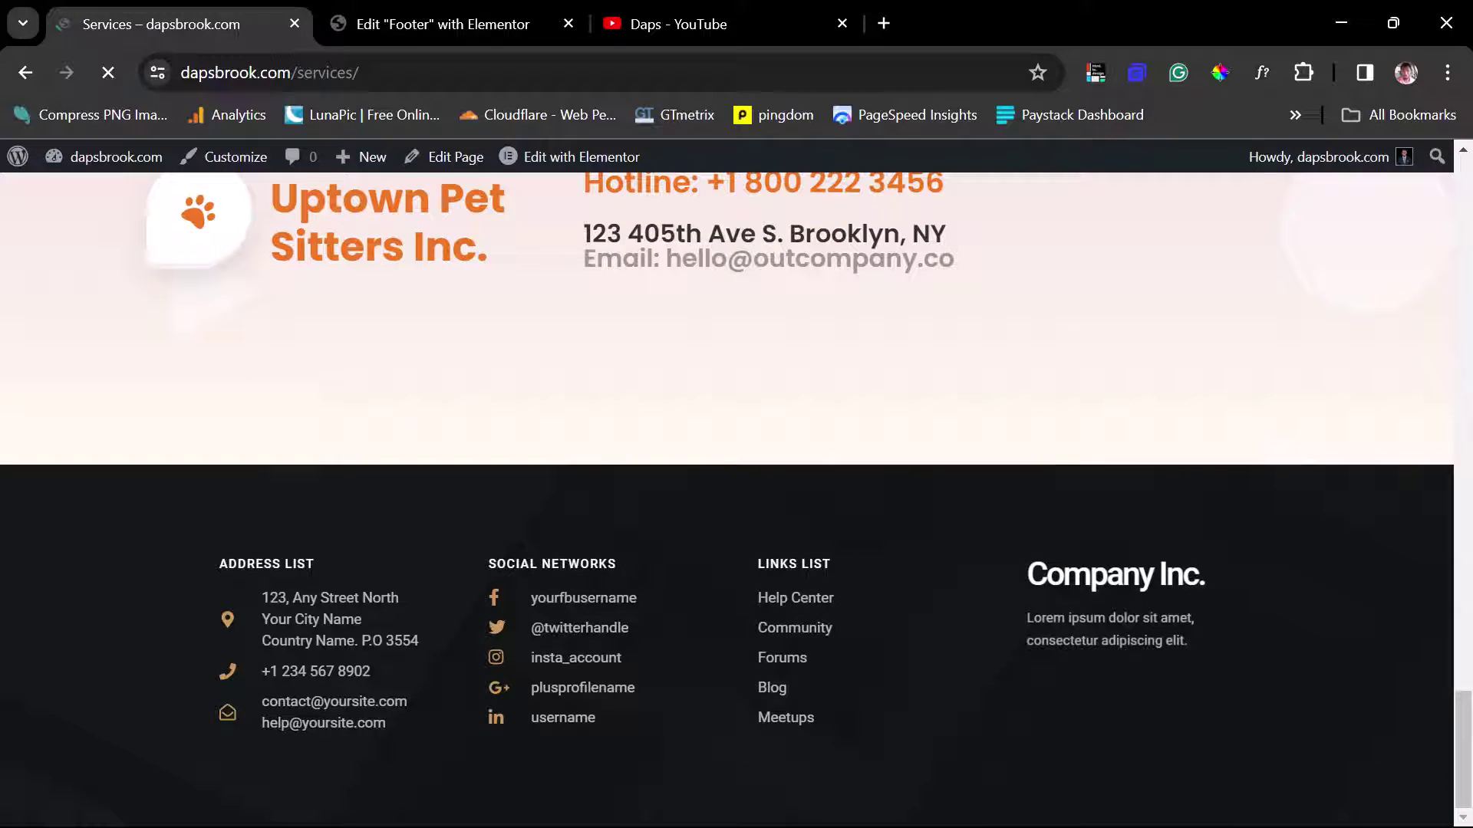